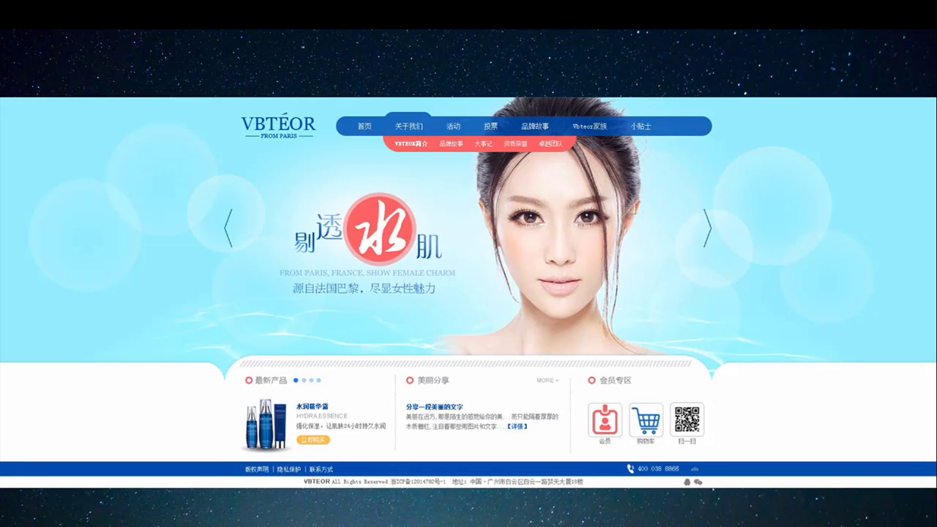
# End the slide show and switch to Adobe Photoshop CC 2017.
pyautogui.press('Escape')
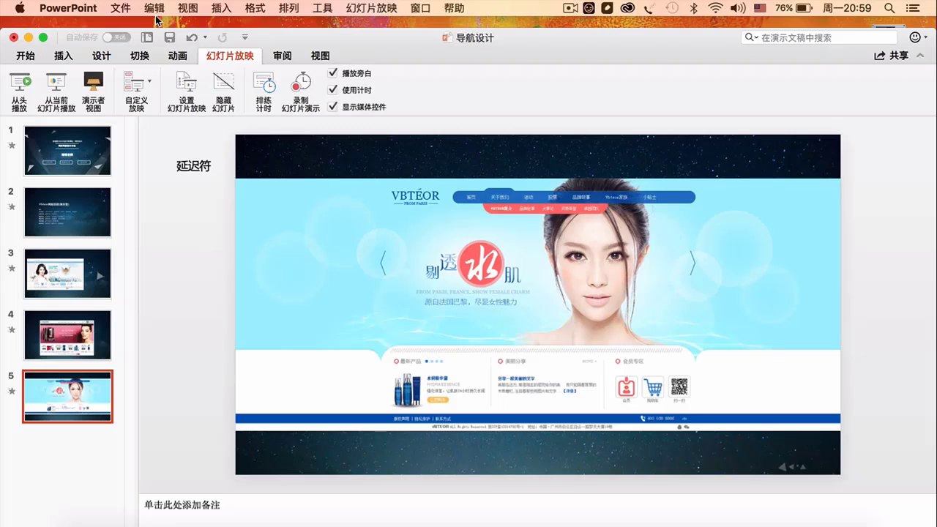
pyautogui.click(385, 513)
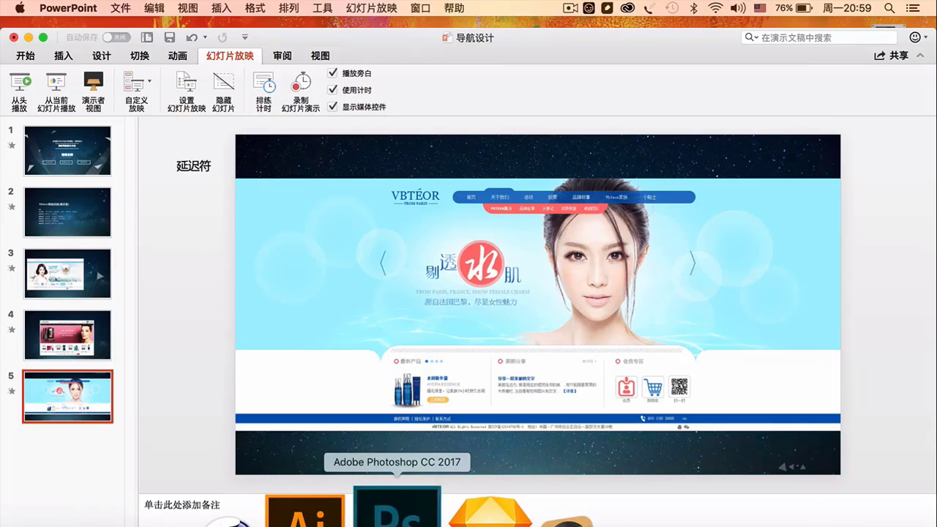
pyautogui.moveTo(311, 177); pyautogui.dragTo(317, 40)
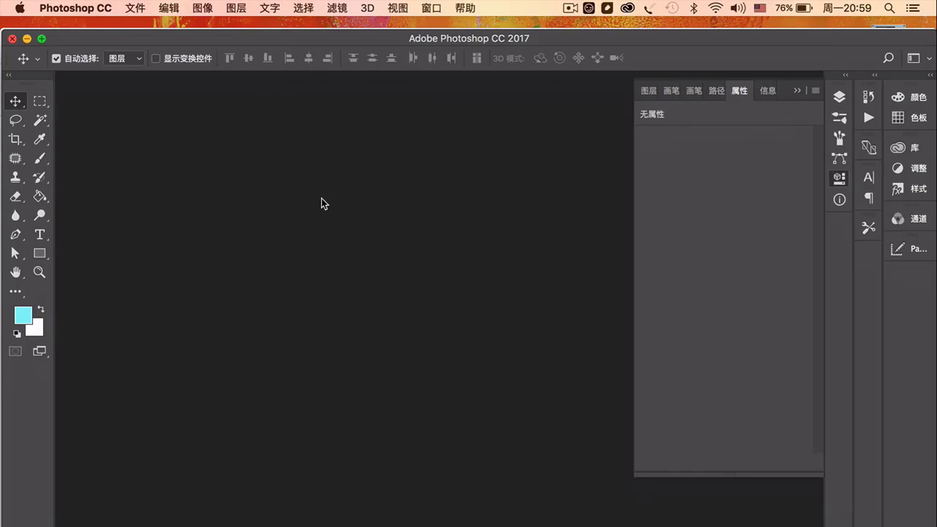
# Create a new document 1920 px wide and 800 px high at a resolution of 72 pixels per inch.
pyautogui.press('super')
pyautogui.press('super+n')
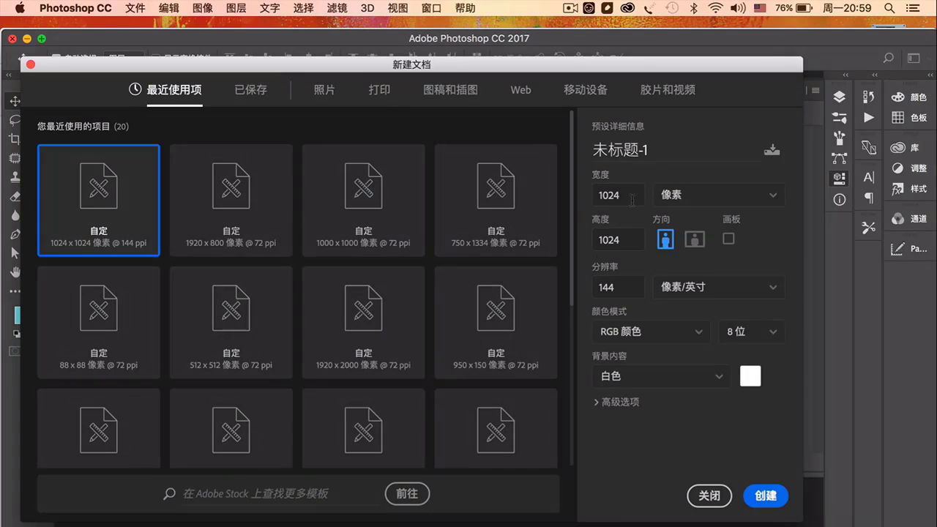
pyautogui.click(616, 195)
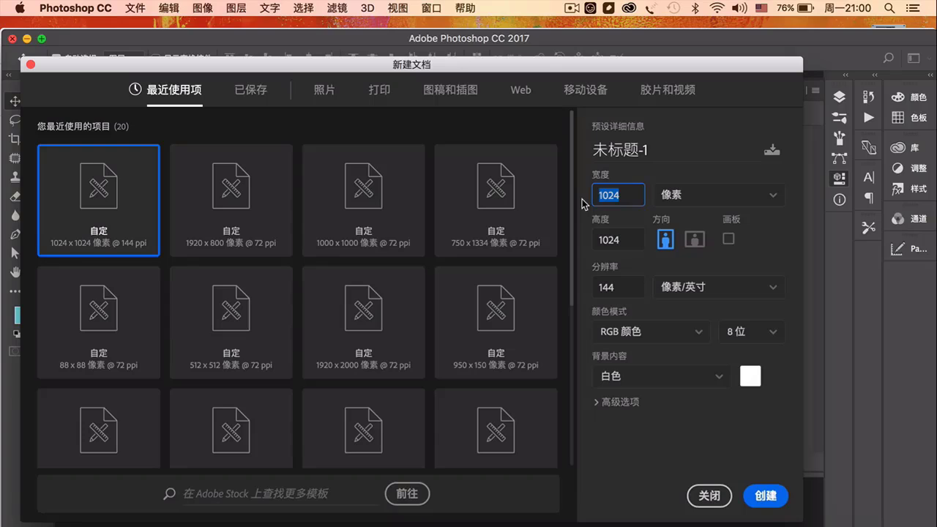
pyautogui.write('1920')
pyautogui.press('Tab')
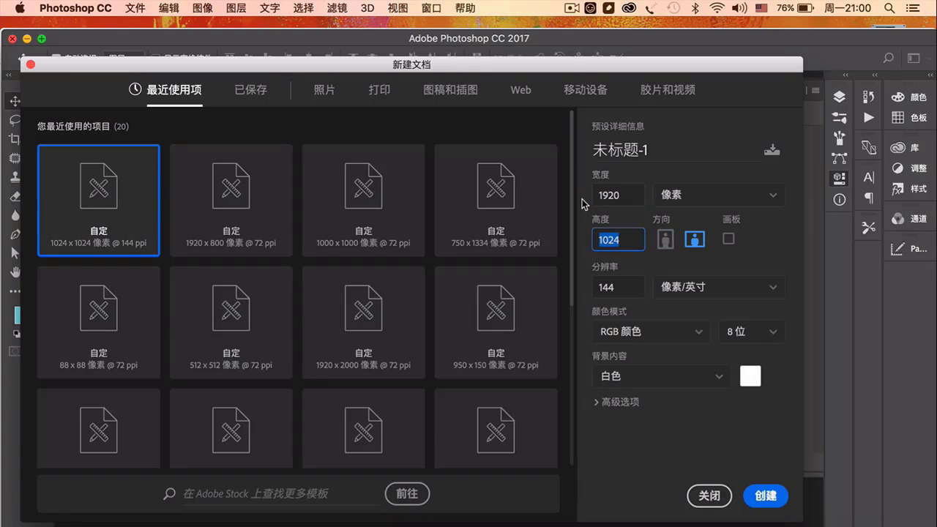
pyautogui.write('800')
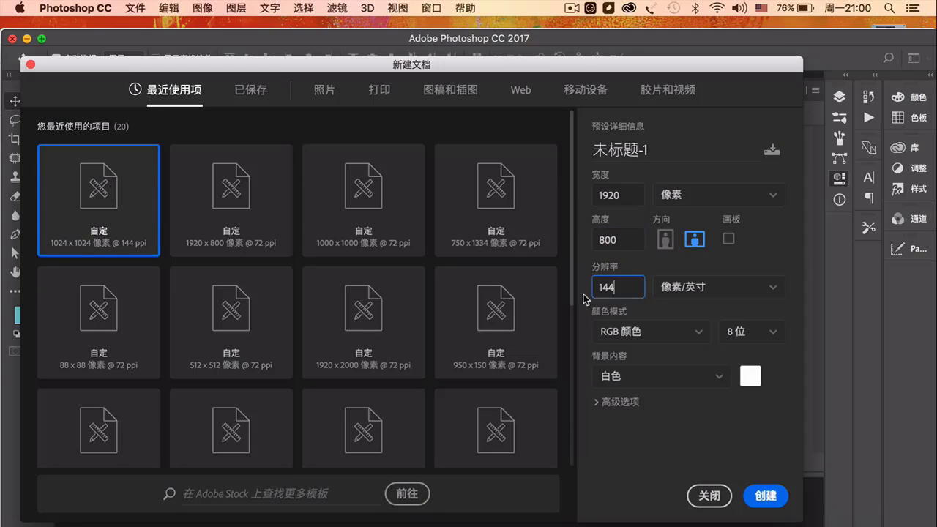
pyautogui.press('Tab')
pyautogui.write('1')
pyautogui.press('BackSpace')
pyautogui.write('72')
pyautogui.click(764, 496)
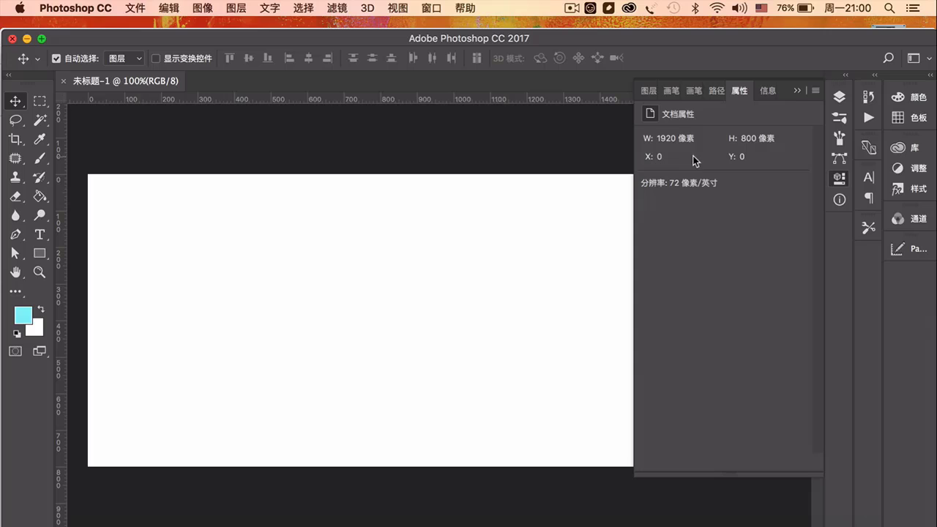
pyautogui.click(798, 91)
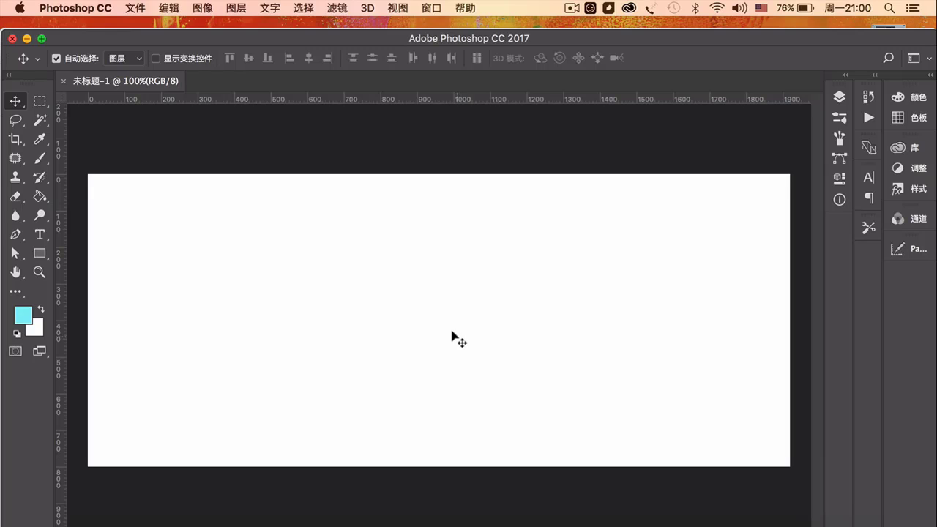
# Place a fixed-size rectangular marquee selection of 1200 × 100 px at the canvas's top-left corner.
pyautogui.click(45, 109)
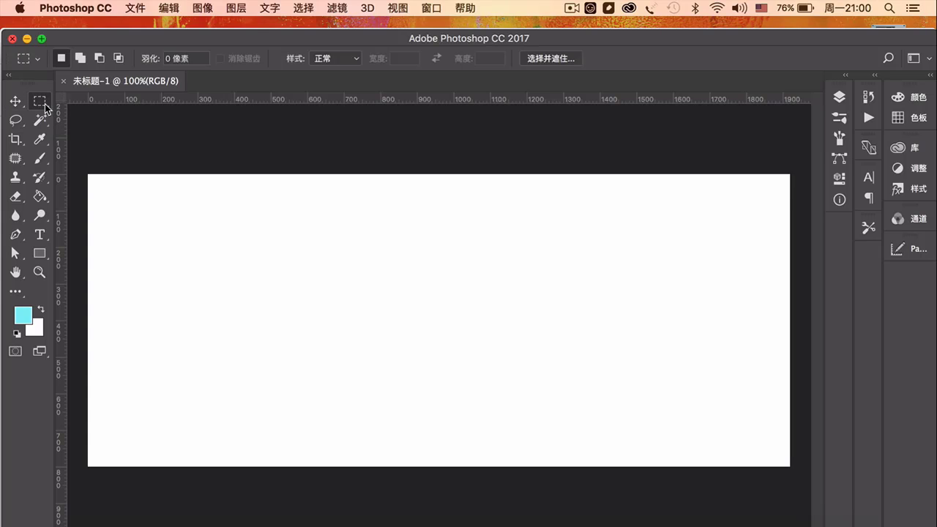
pyautogui.click(351, 66)
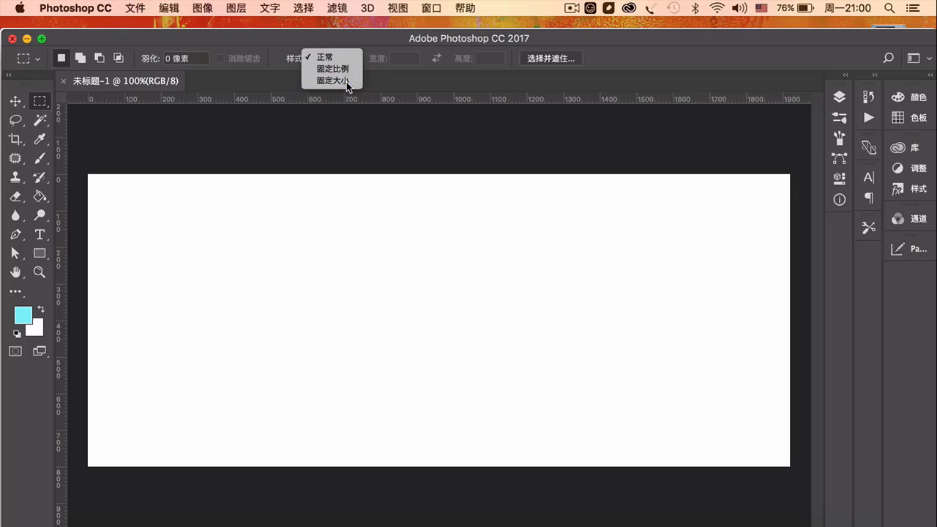
pyautogui.click(347, 84)
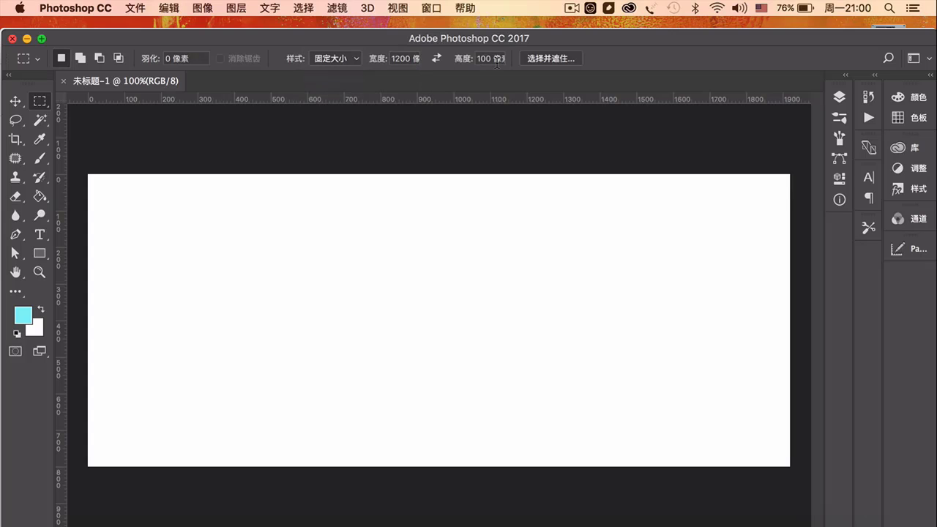
pyautogui.moveTo(415, 61); pyautogui.dragTo(388, 68)
pyautogui.click(84, 167)
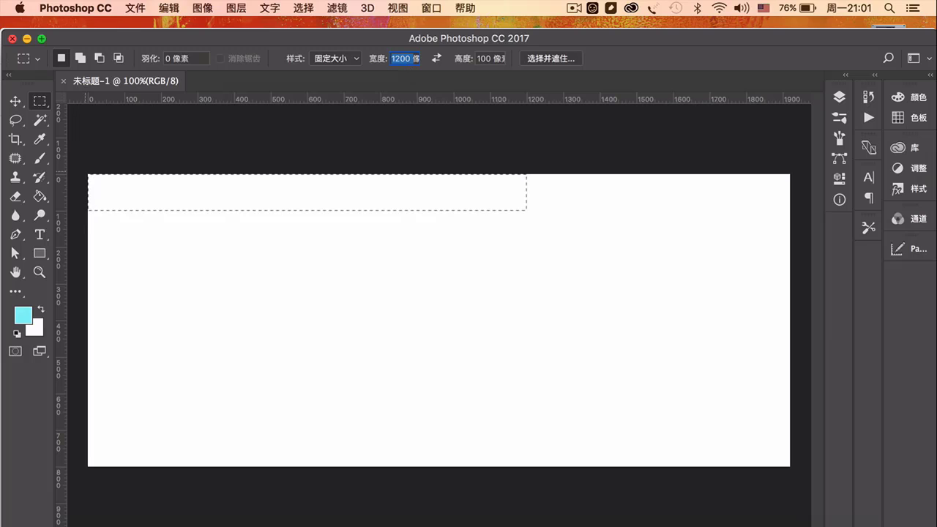
# Fill the selection with the cyan foreground colour on a new layer and deselect it.
pyautogui.click(838, 96)
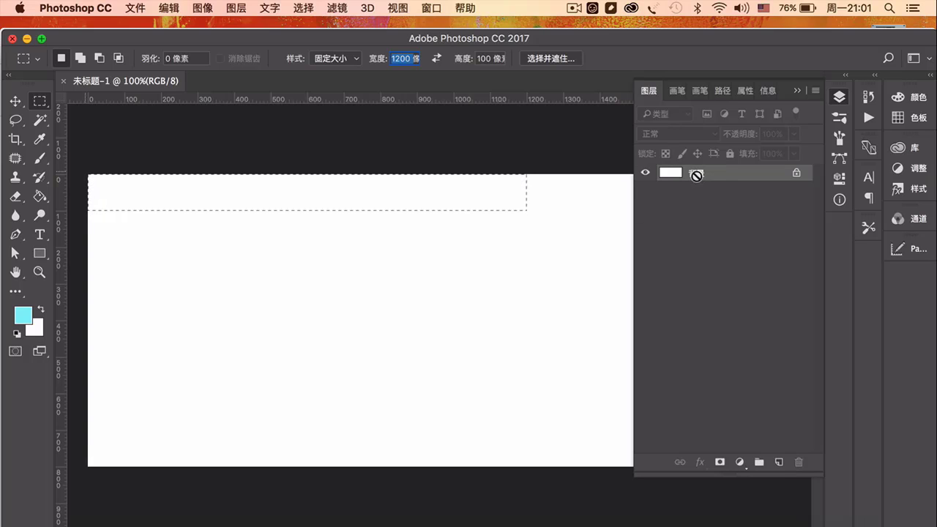
pyautogui.click(13, 106)
pyautogui.press('alt+shift+super+n')
pyautogui.press('super')
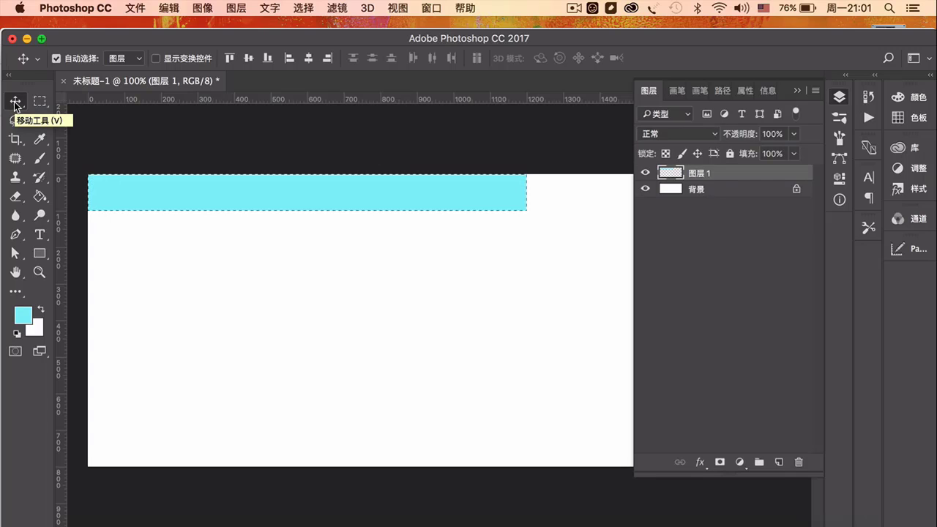
pyautogui.press('super+d')
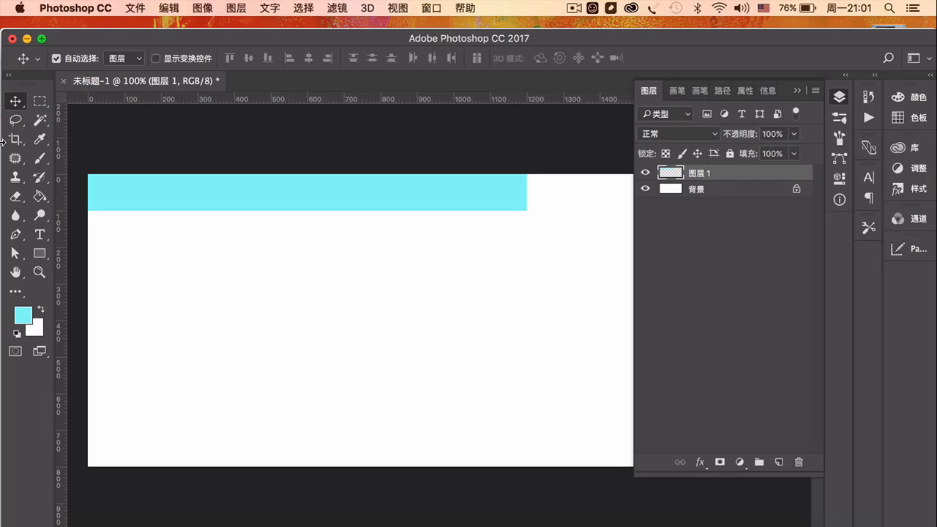
# Centre the cyan bar horizontally on the background layer.
pyautogui.keyDown('shift'); pyautogui.click(715, 190); pyautogui.keyUp('shift')
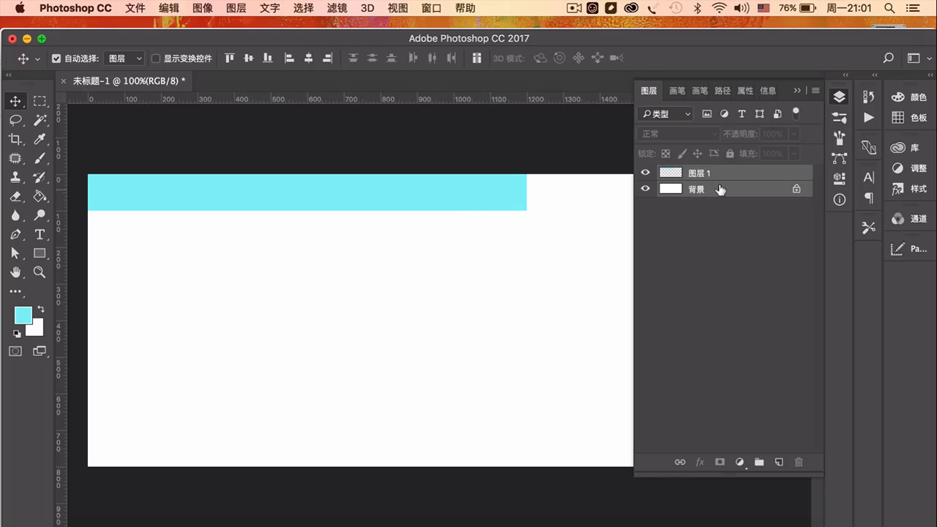
pyautogui.click(311, 62)
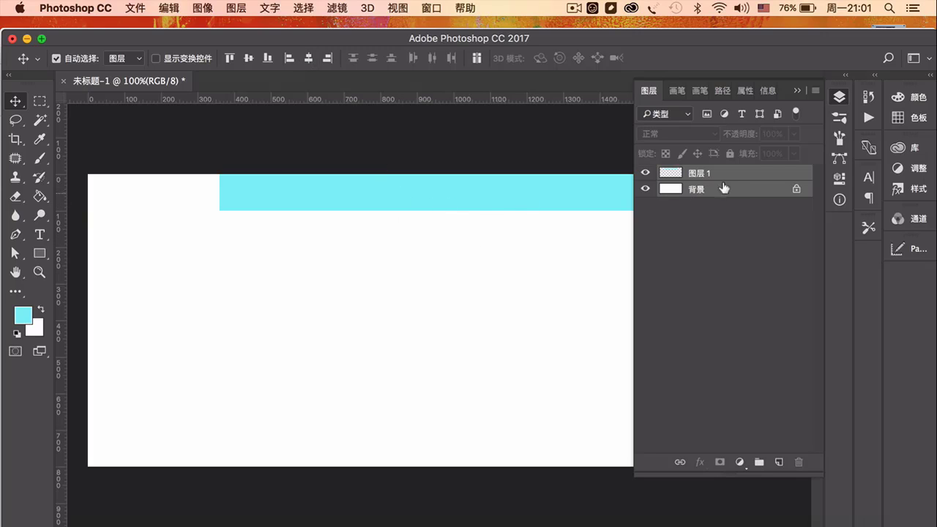
pyautogui.click(797, 90)
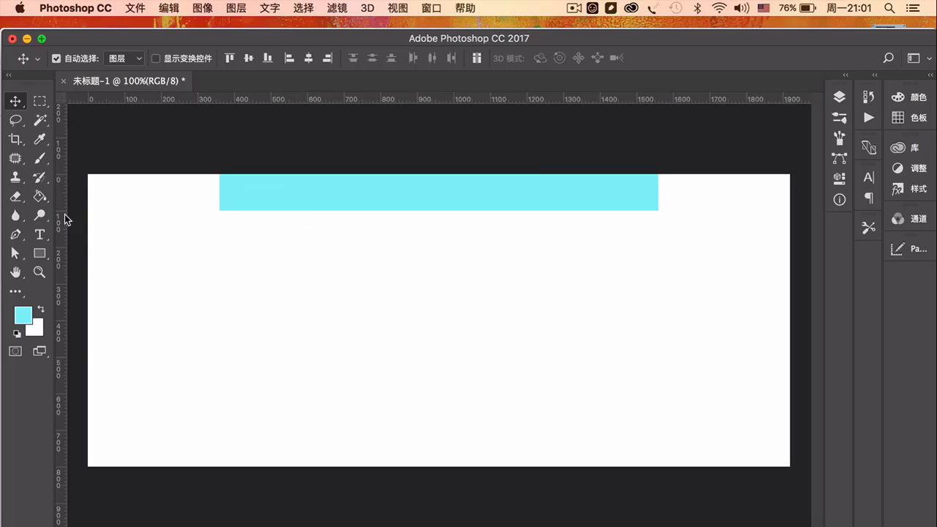
# Place vertical guides along the left and right edges of the cyan bar, and delete the bar's layer.
pyautogui.moveTo(65, 217); pyautogui.dragTo(217, 244)
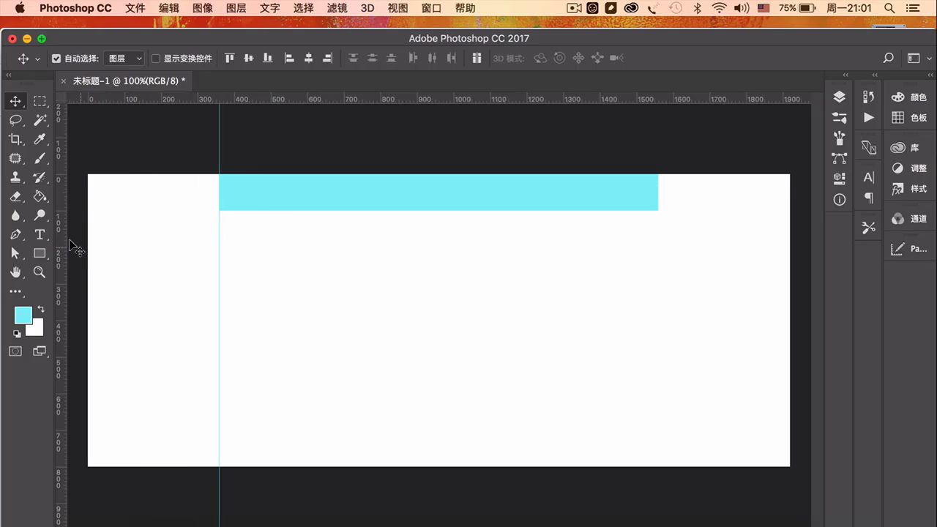
pyautogui.moveTo(65, 248); pyautogui.dragTo(657, 262)
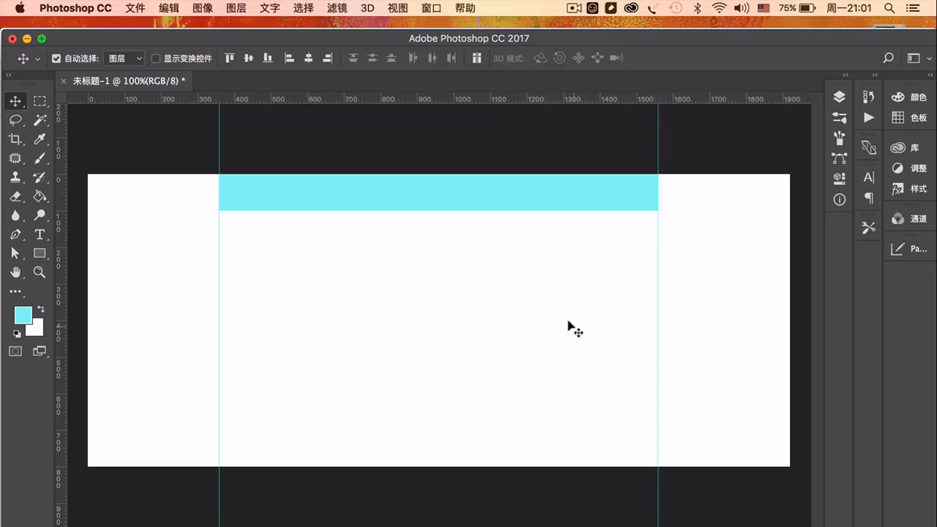
pyautogui.click(522, 197)
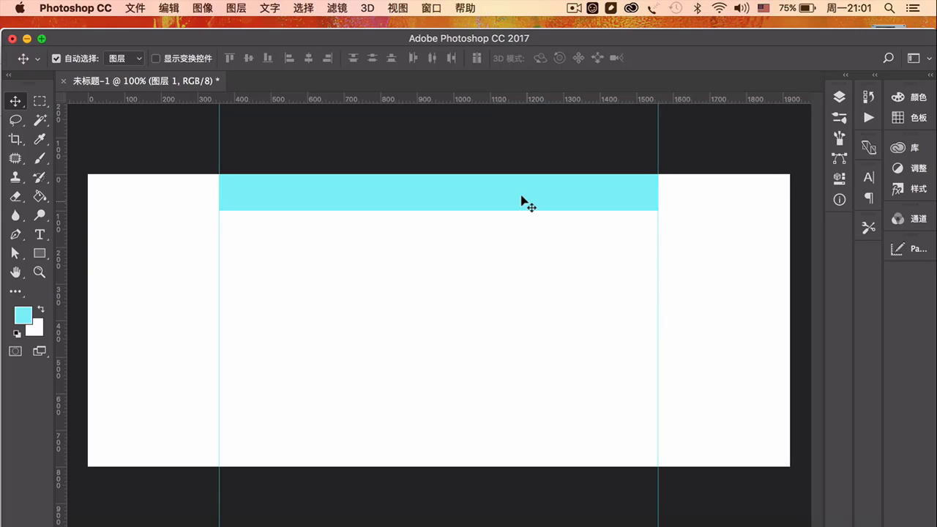
pyautogui.press('Delete')
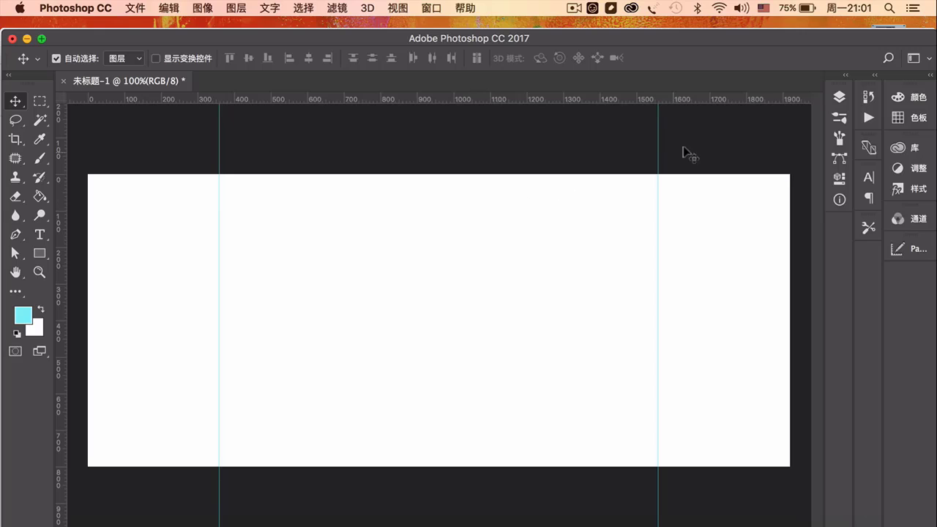
pyautogui.click(839, 97)
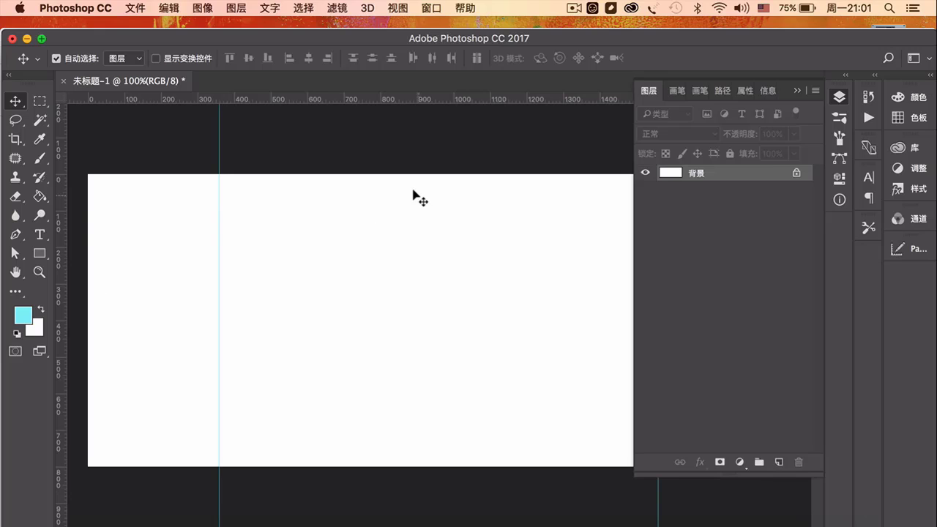
pyautogui.click(798, 90)
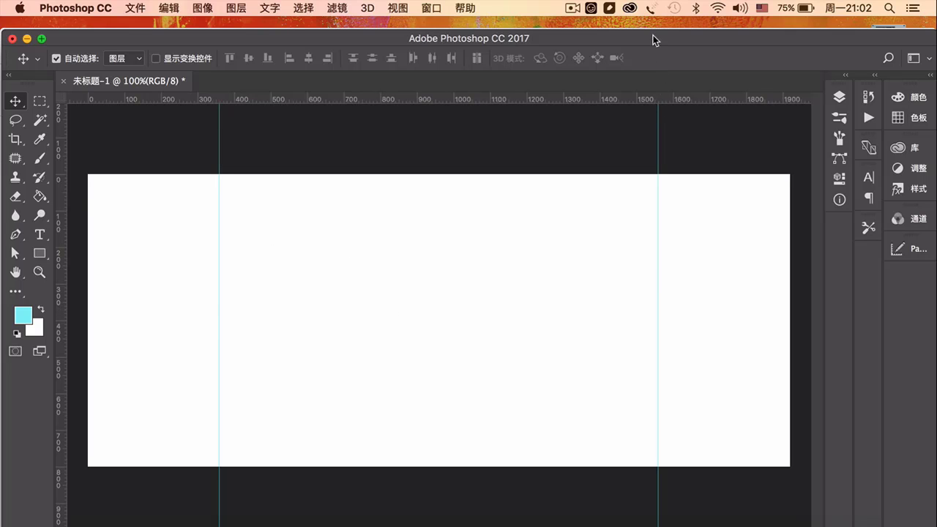
# Open the logo image from the desktop's 素材 folder in Photoshop and place it in the new document's upper area against the left guide.
pyautogui.moveTo(653, 35); pyautogui.dragTo(664, 68)
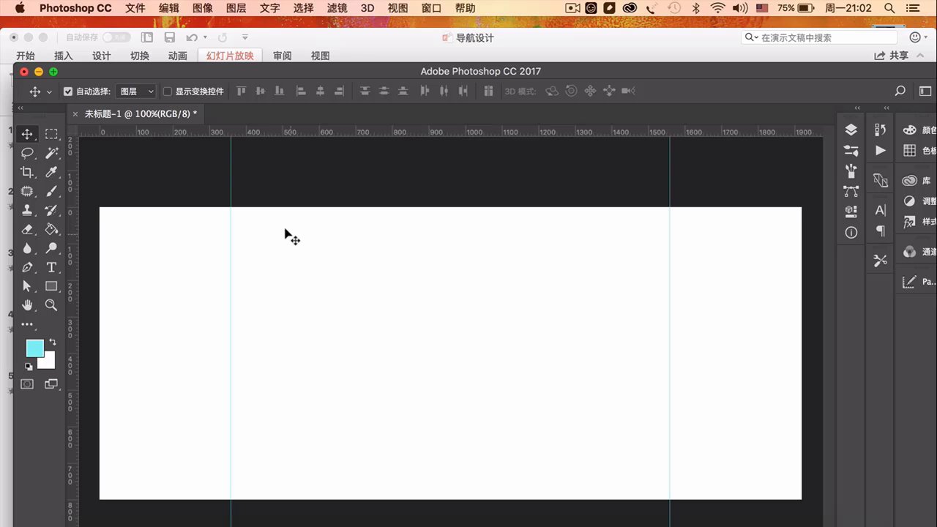
pyautogui.click(543, 46)
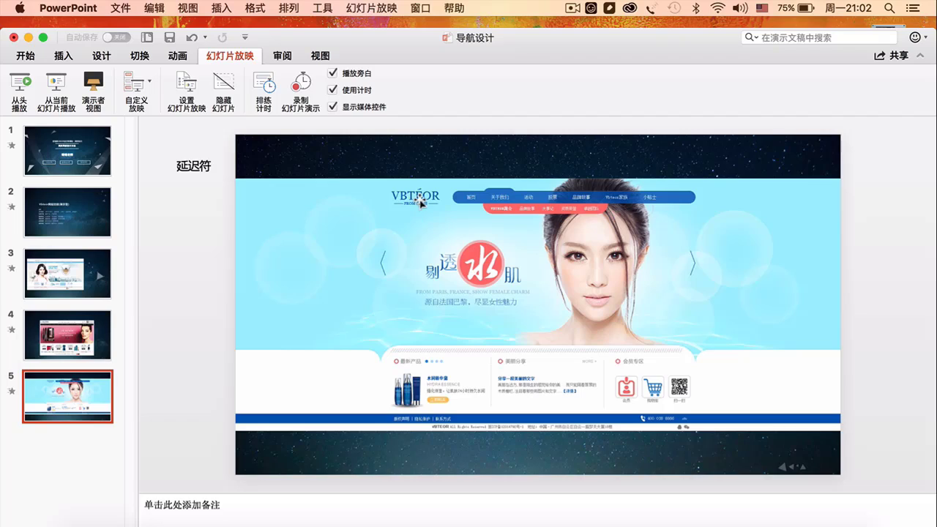
pyautogui.press('F11')
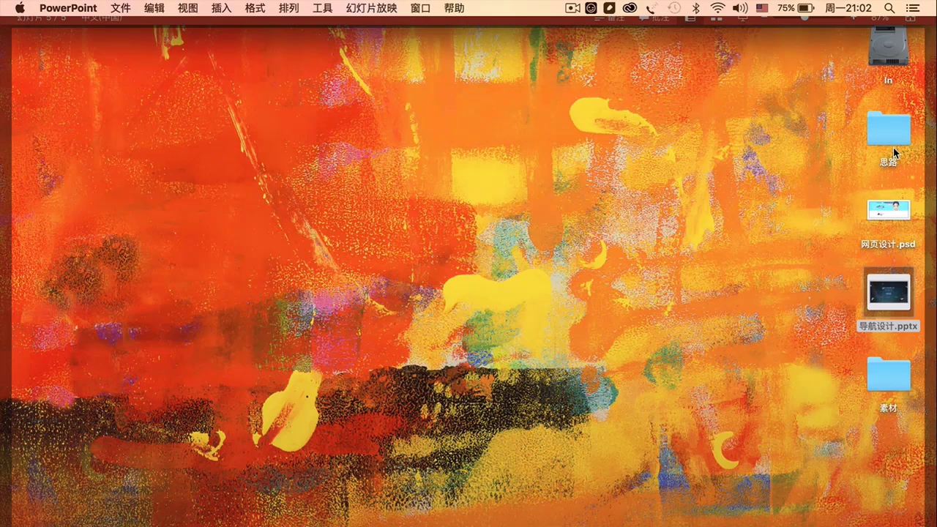
pyautogui.doubleClick(888, 377)
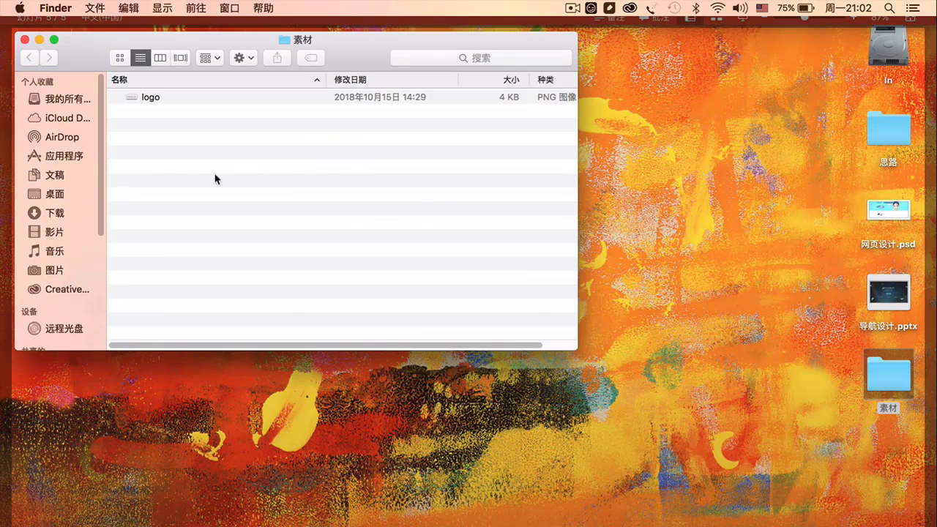
pyautogui.click(154, 104)
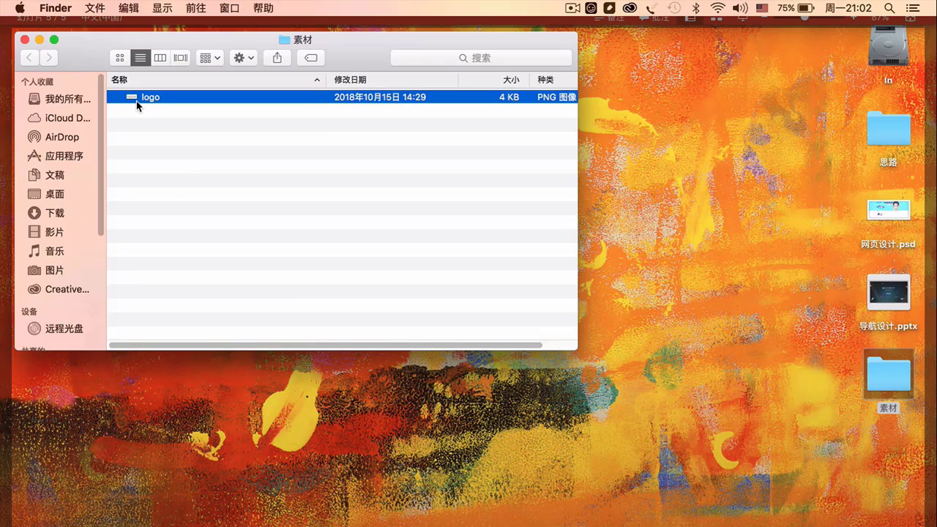
pyautogui.moveTo(138, 104); pyautogui.dragTo(408, 524)
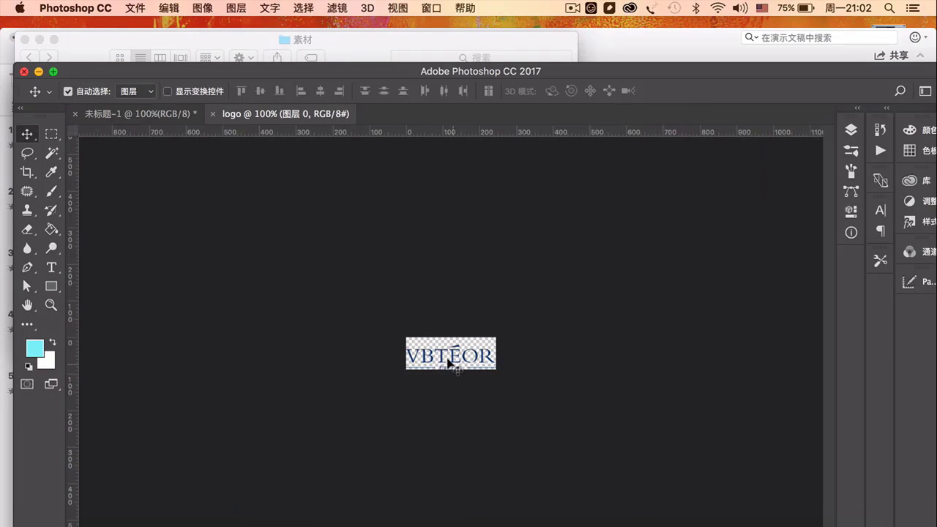
pyautogui.moveTo(446, 359); pyautogui.dragTo(259, 228)
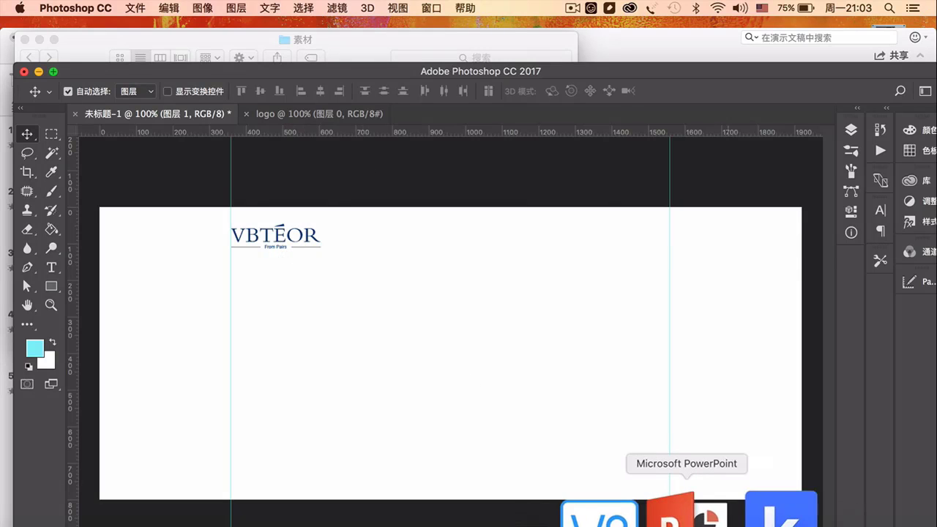
# Switch to the PowerPoint presentation 导航设计 and copy the whole menu text block from slide 2.
pyautogui.click(704, 513)
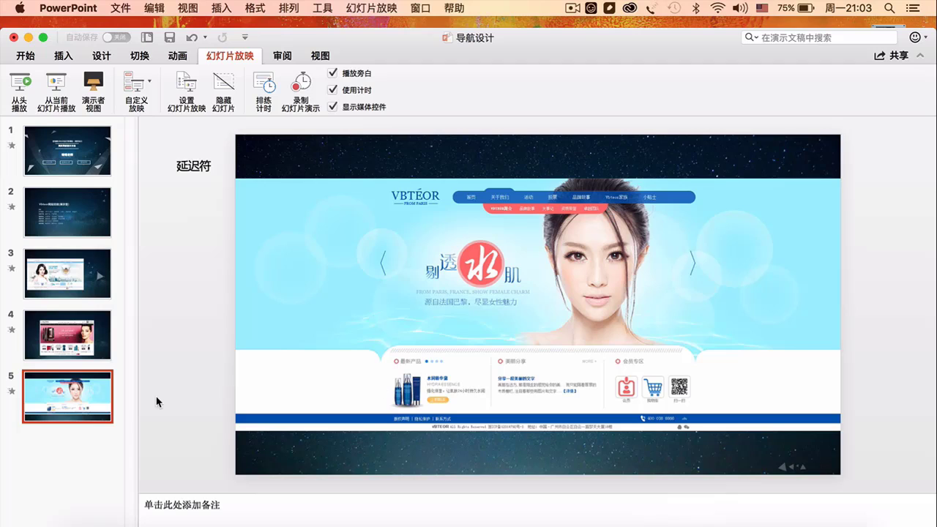
pyautogui.click(75, 232)
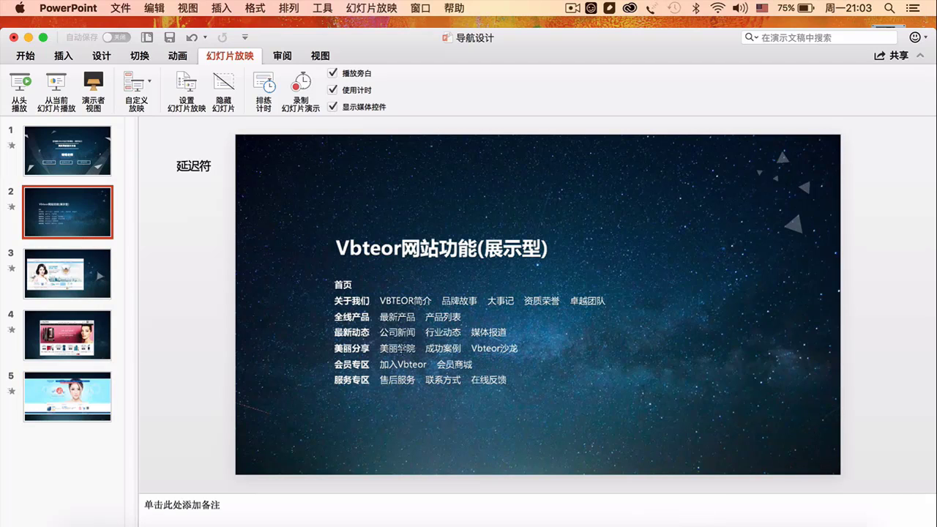
pyautogui.click(538, 331)
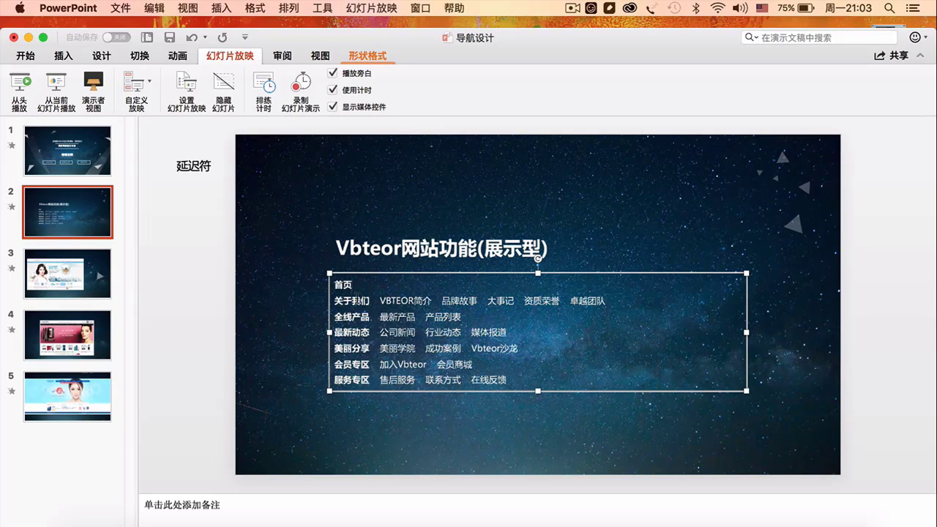
pyautogui.click(358, 296)
pyautogui.press('super+a')
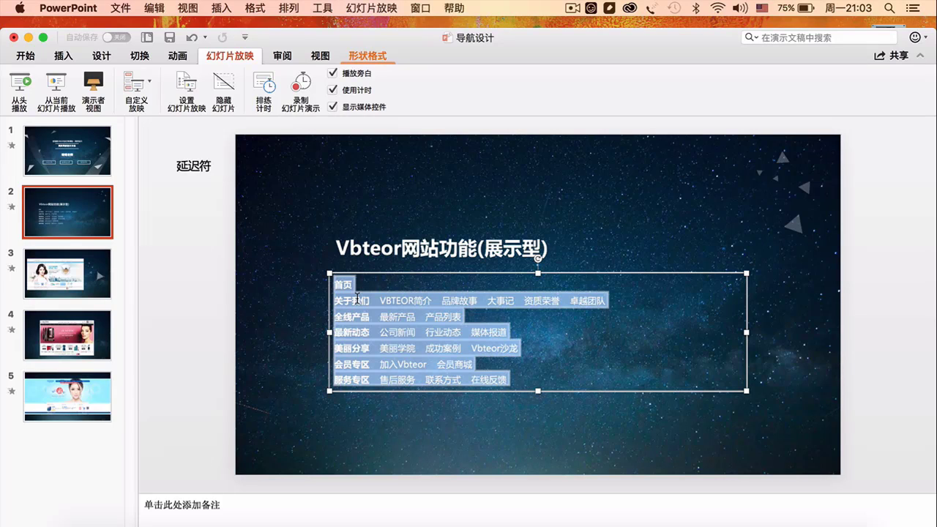
pyautogui.press('super+c')
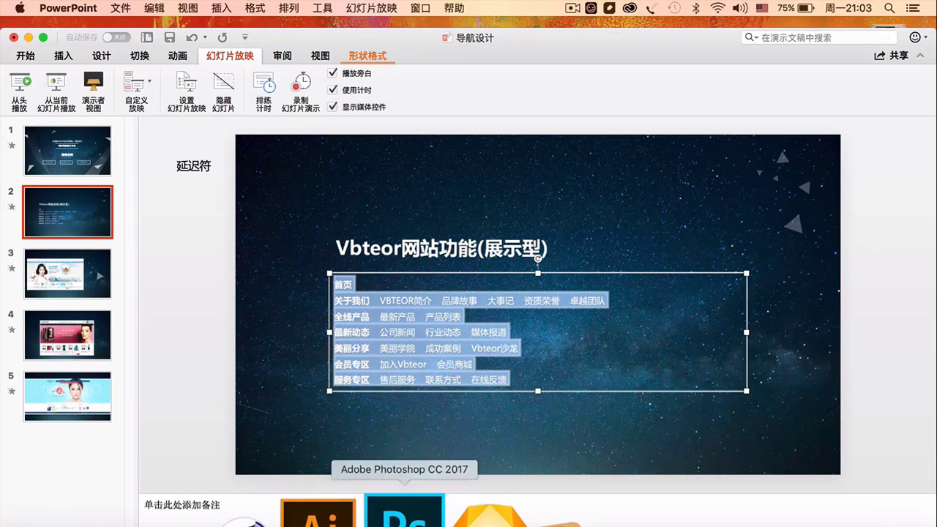
# Back in Photoshop, draw a paragraph text frame about 720 px wide below the logo, paste the copied menu text and select it all.
pyautogui.click(397, 505)
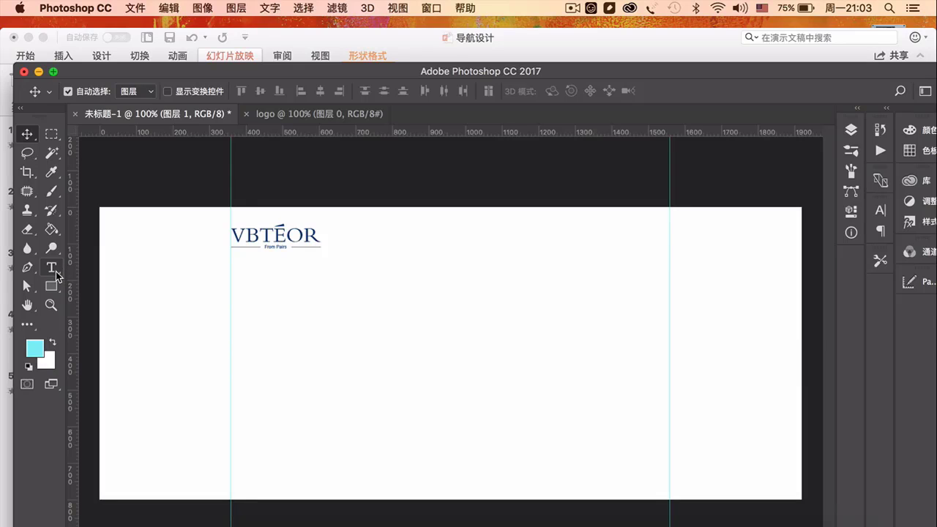
pyautogui.click(56, 271)
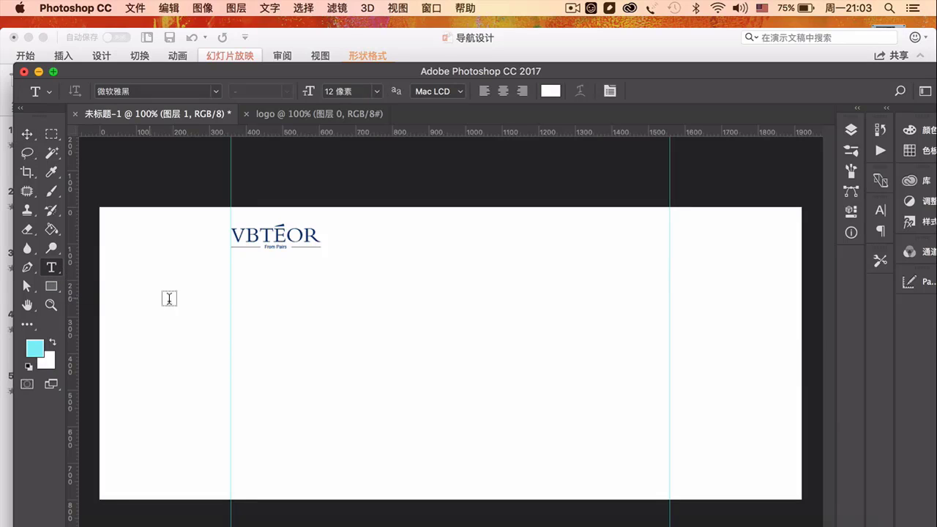
pyautogui.moveTo(285, 279); pyautogui.dragTo(548, 373)
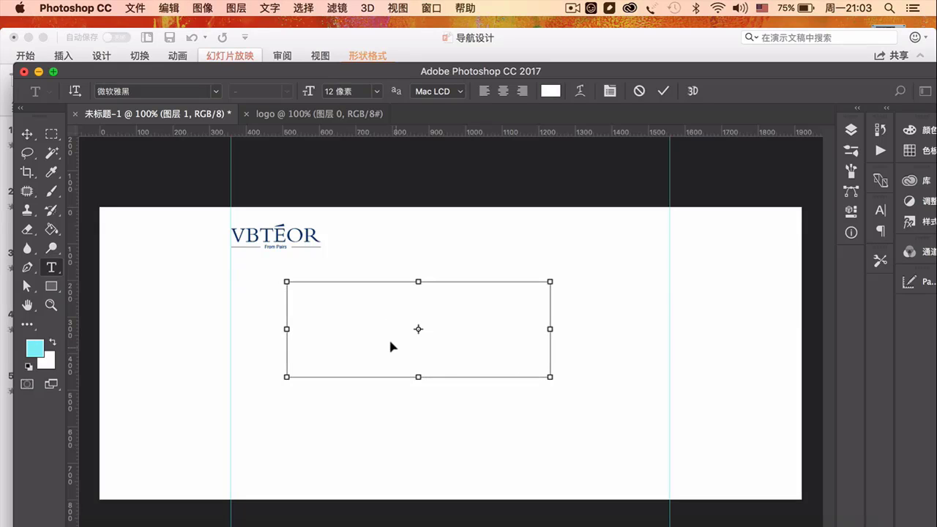
pyautogui.hotkey('ctrl', 'a')
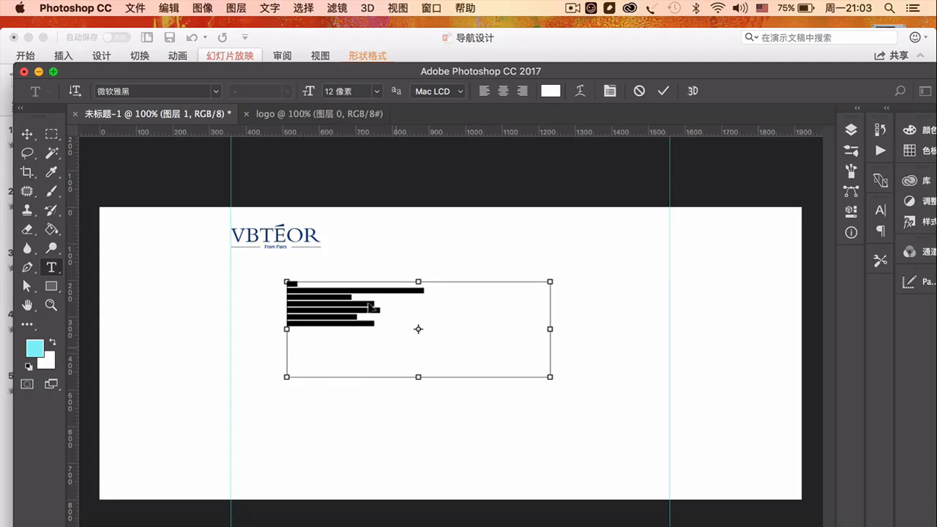
# Set the pasted menu text's colour to near-black #0e0d0d and commit the text layer.
pyautogui.click(550, 91)
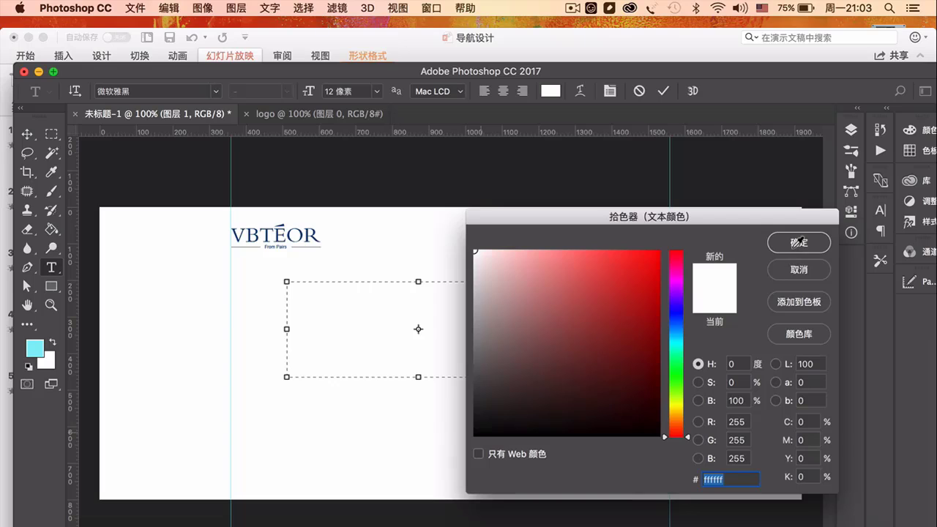
pyautogui.press('super+v')
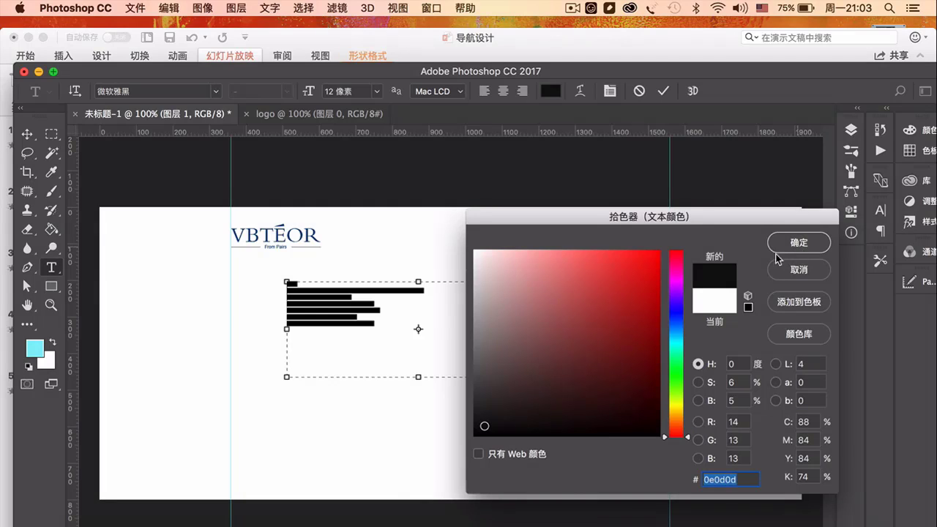
pyautogui.click(797, 245)
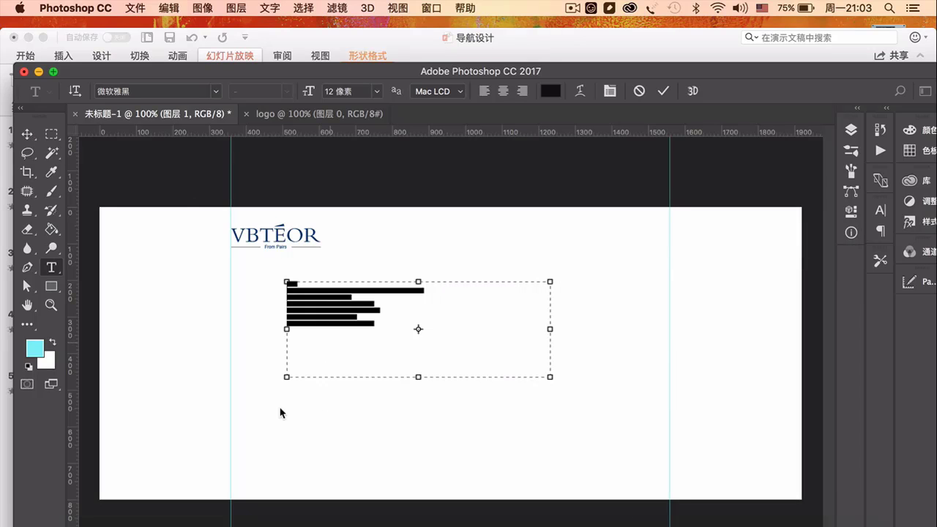
pyautogui.hotkey('ctrl', 'Return')
pyautogui.press('v')
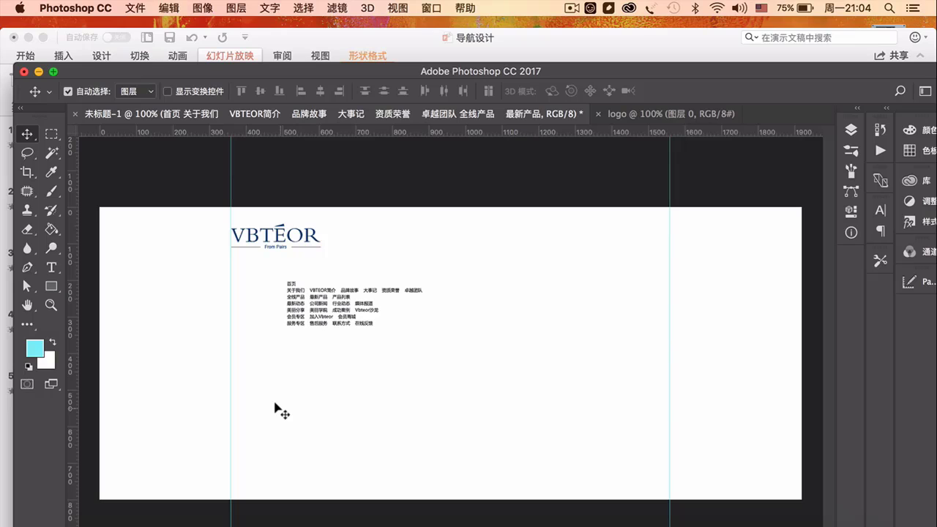
pyautogui.press('super+plus')
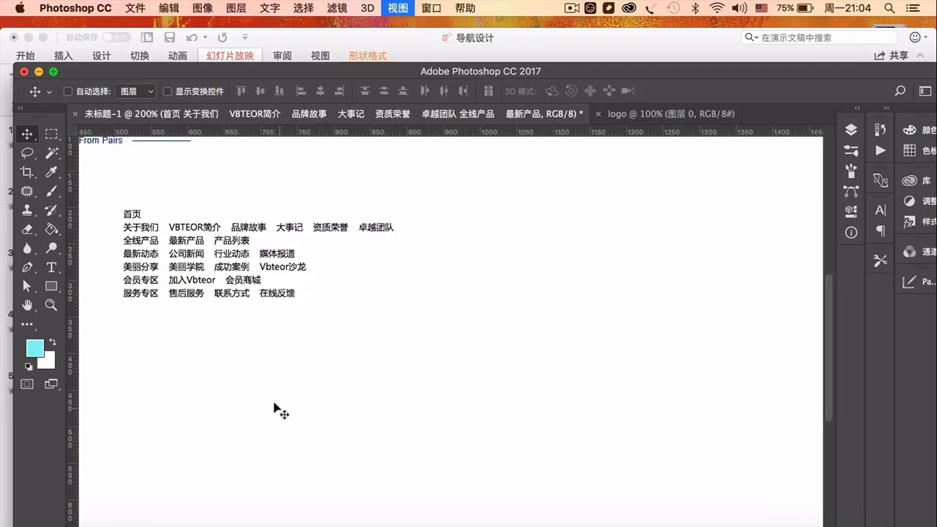
pyautogui.moveTo(272, 403); pyautogui.dragTo(364, 372)
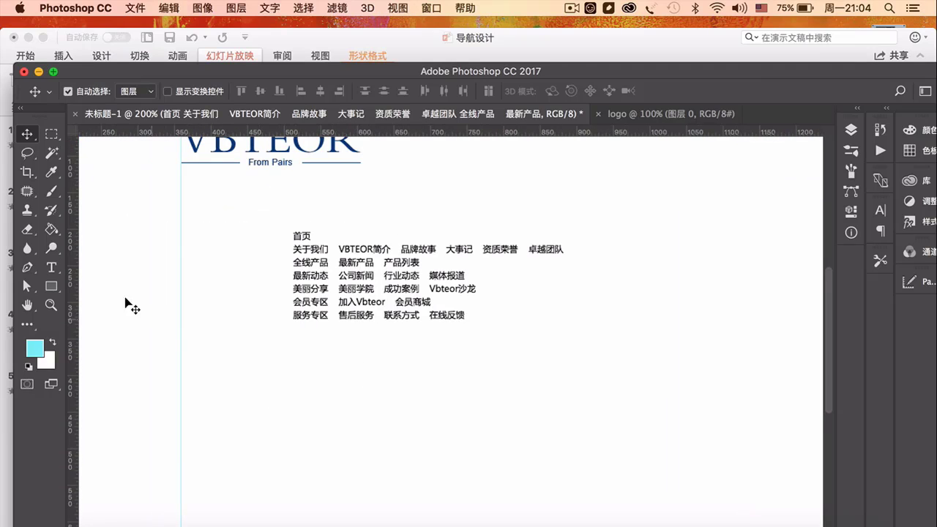
pyautogui.click(51, 267)
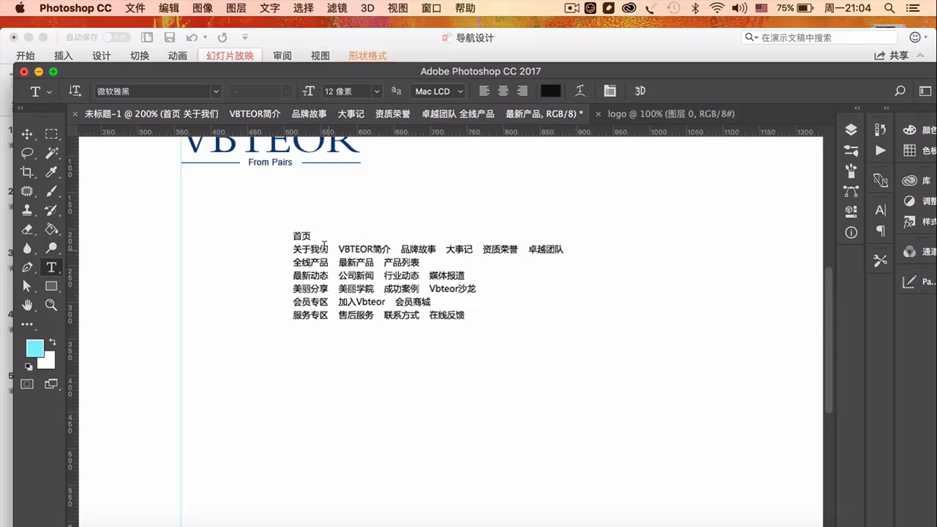
pyautogui.moveTo(328, 246); pyautogui.dragTo(590, 244)
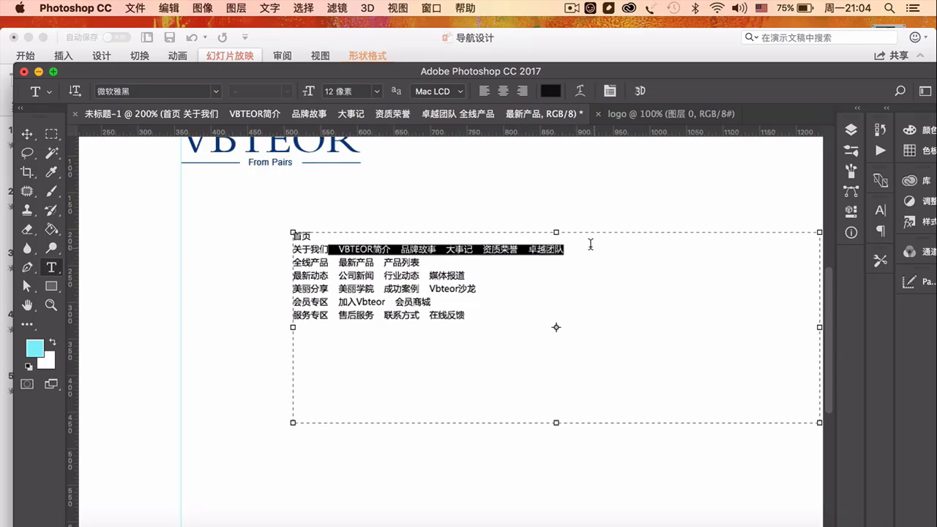
pyautogui.press('BackSpace')
pyautogui.moveTo(328, 262); pyautogui.dragTo(437, 264)
pyautogui.press('BackSpace')
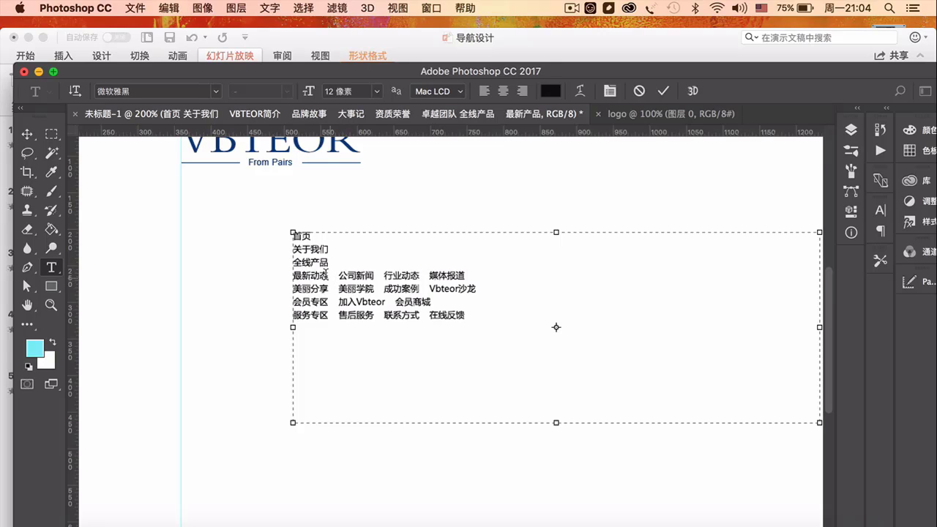
pyautogui.moveTo(331, 279); pyautogui.dragTo(349, 306)
pyautogui.press('BackSpace')
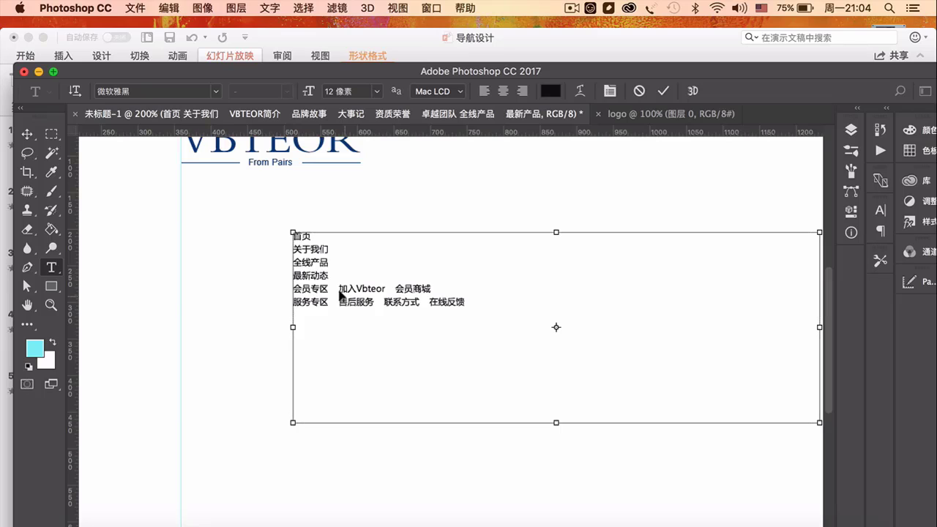
pyautogui.press('super+Return')
pyautogui.press('super+z')
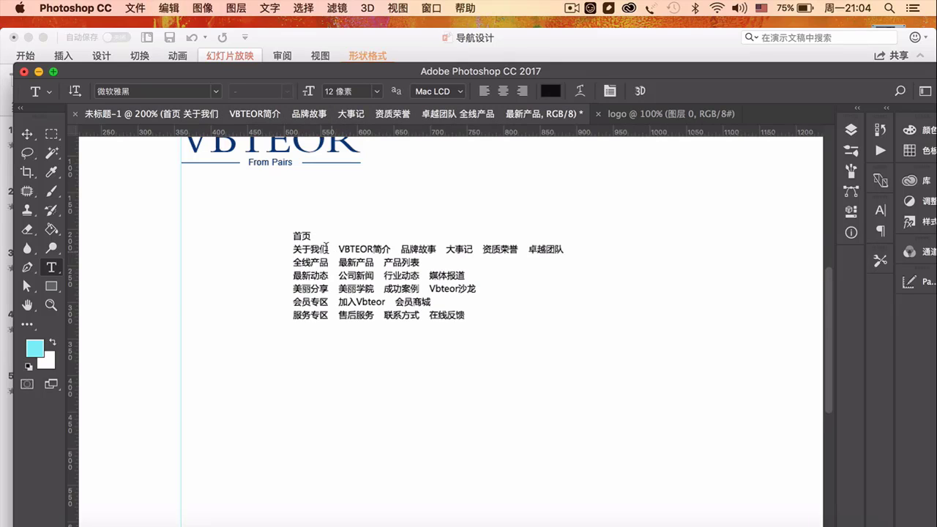
# Delete the submenu items following 关于我们, 全线产品 and 最新动态 in the menu text, keeping those main headings.
pyautogui.click(326, 247)
pyautogui.moveTo(324, 247); pyautogui.dragTo(568, 243)
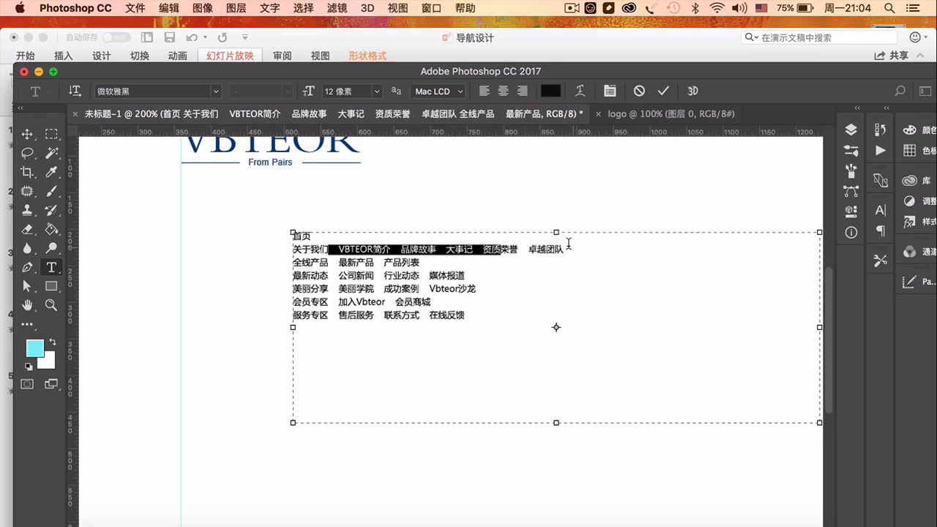
pyautogui.press('BackSpace')
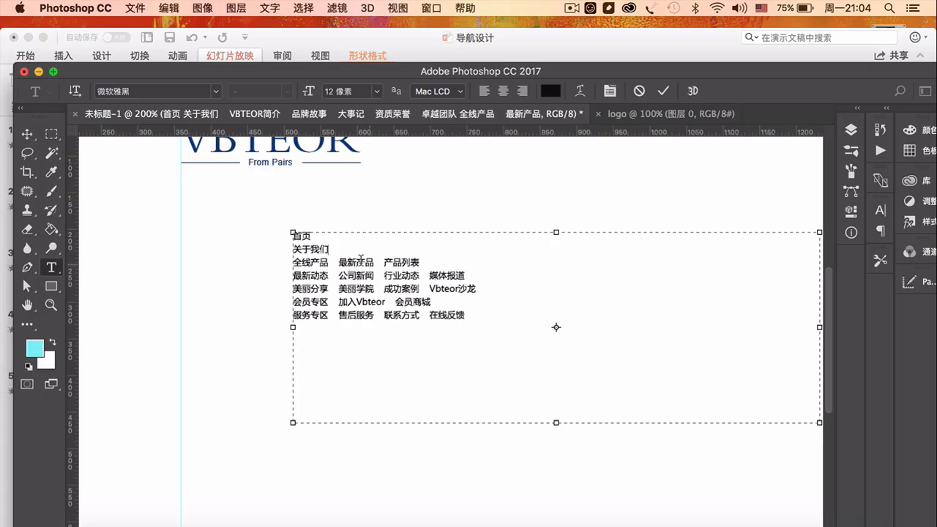
pyautogui.moveTo(328, 261); pyautogui.dragTo(454, 260)
pyautogui.press('BackSpace')
pyautogui.moveTo(328, 275); pyautogui.dragTo(461, 270)
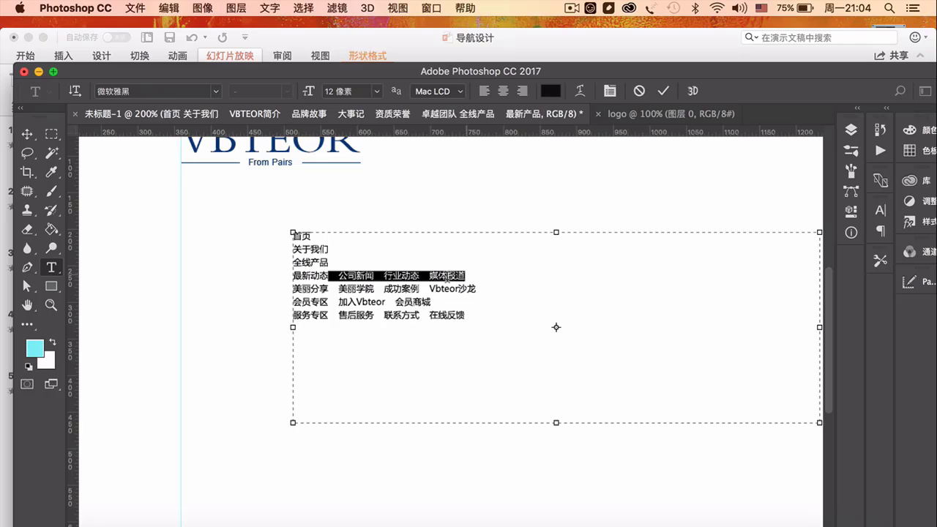
pyautogui.press('BackSpace')
# Delete the submenu items following 美丽分享, 会员专区 and 服务专区 in the menu text, keeping those main headings.
pyautogui.moveTo(328, 288); pyautogui.dragTo(482, 289)
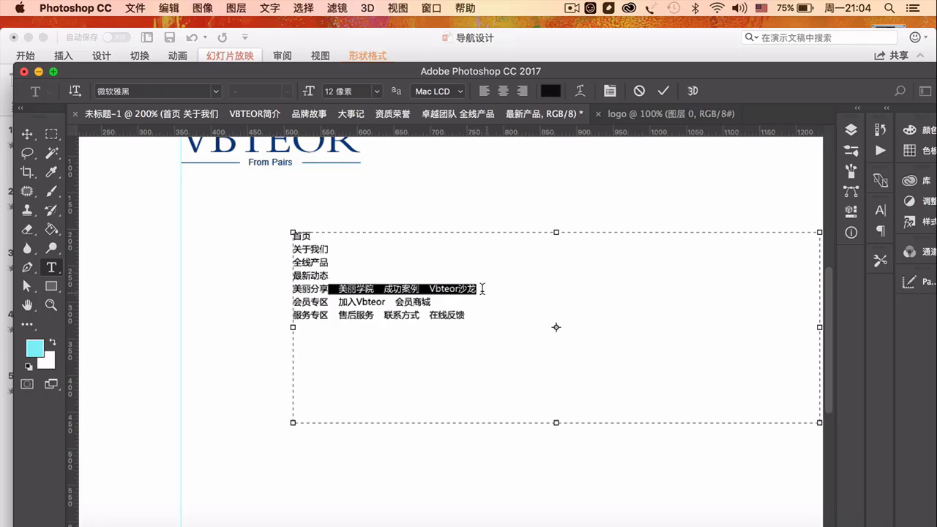
pyautogui.press('BackSpace')
pyautogui.moveTo(328, 301); pyautogui.dragTo(441, 300)
pyautogui.press('BackSpace')
pyautogui.moveTo(329, 314); pyautogui.dragTo(472, 315)
pyautogui.press('BackSpace')
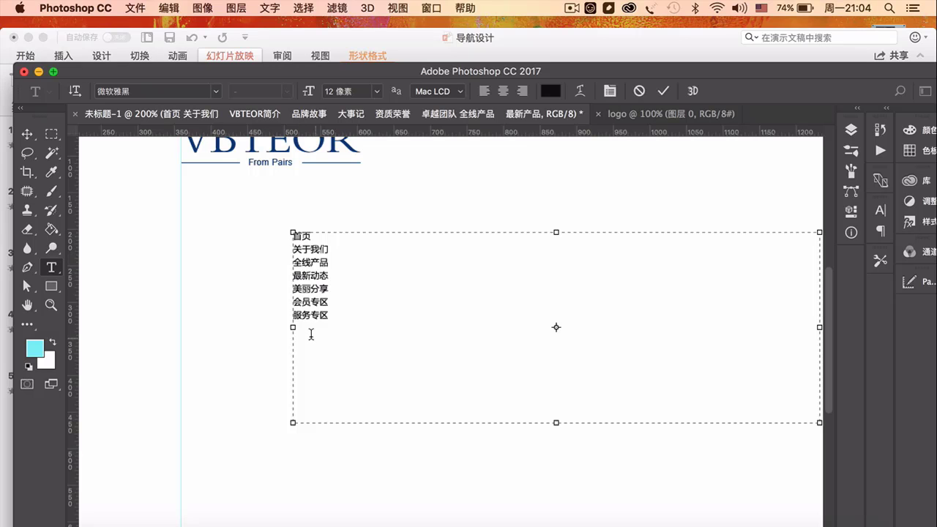
# Bring 关于我们 and 全线产品 up onto the 首页 line, separated by equal runs of spaces.
pyautogui.press('Delete')
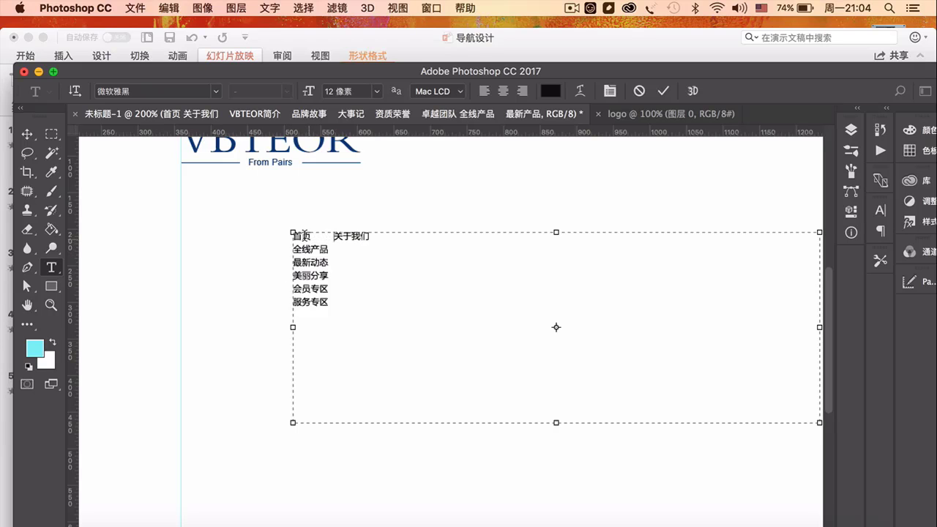
pyautogui.moveTo(310, 236); pyautogui.dragTo(333, 236)
pyautogui.click(370, 234)
pyautogui.hotkey('ctrl', 'v')
pyautogui.press('Delete')
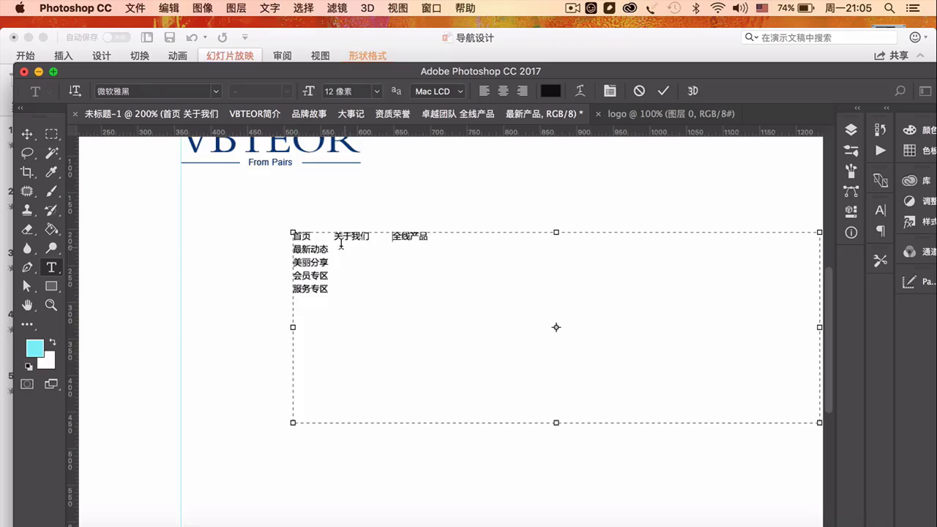
# Bring 最新动态, 美丽分享, 会员专区 and 服务专区 onto the same evenly spaced line, and shift the menu text slightly down and left.
pyautogui.moveTo(364, 234); pyautogui.dragTo(393, 236)
pyautogui.click(429, 239)
pyautogui.press('Delete')
pyautogui.hotkey('ctrl', 'v')
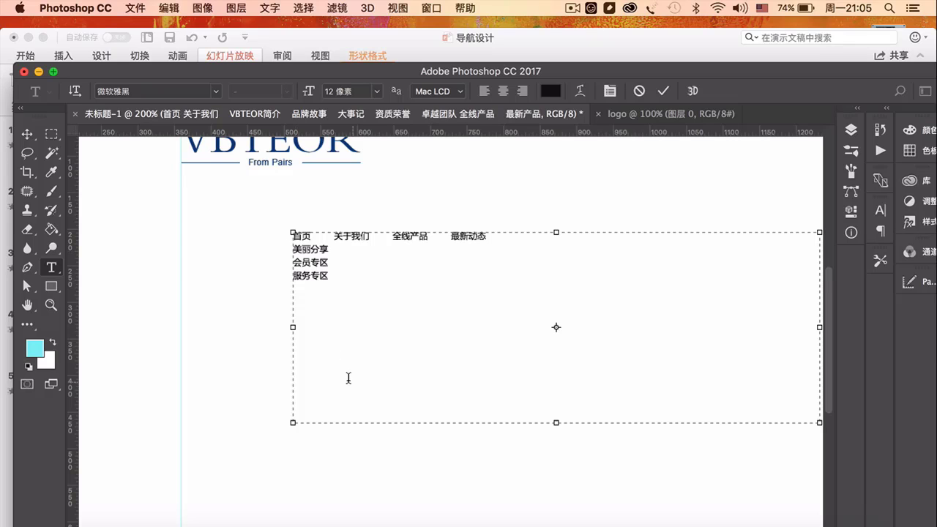
pyautogui.press('BackSpace')
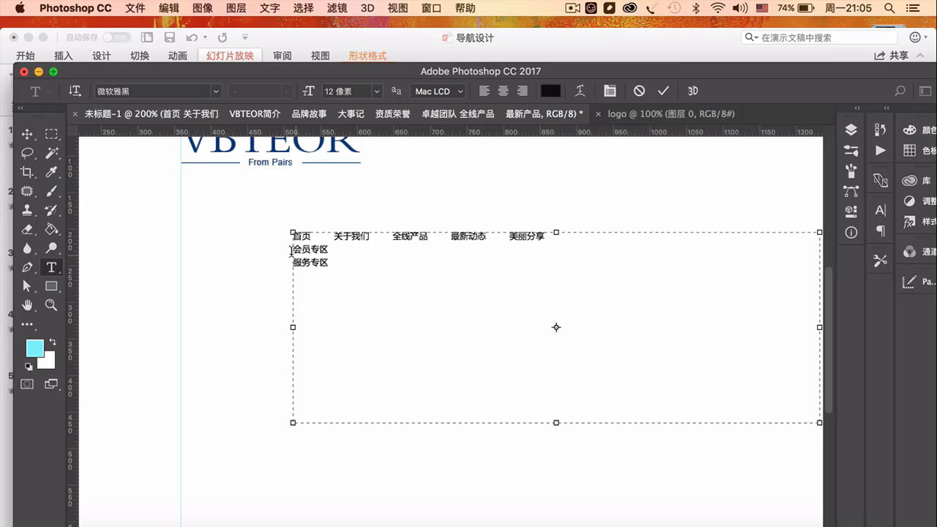
pyautogui.press('Delete')
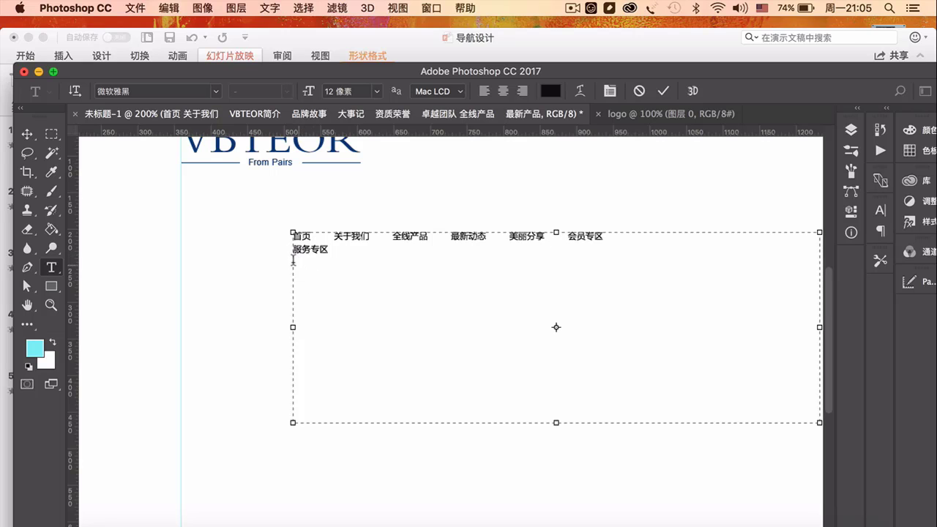
pyautogui.press('Delete')
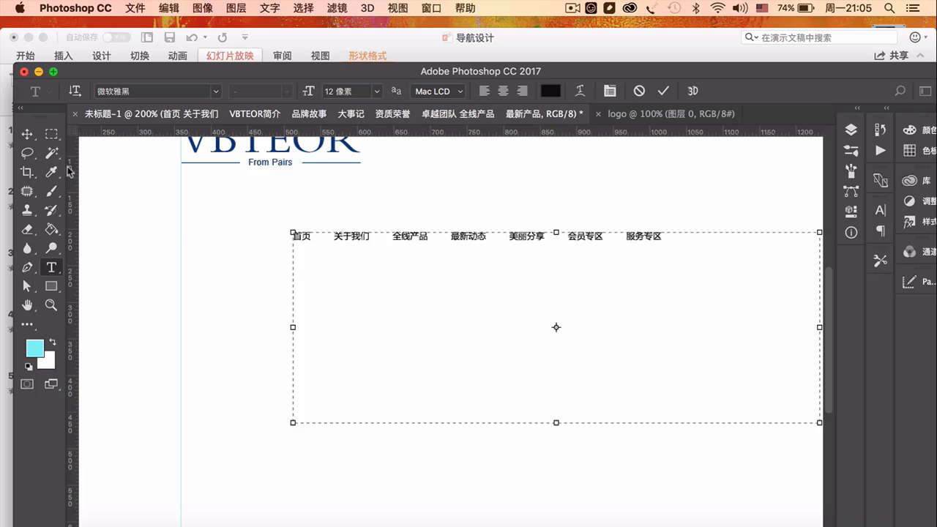
pyautogui.click(27, 134)
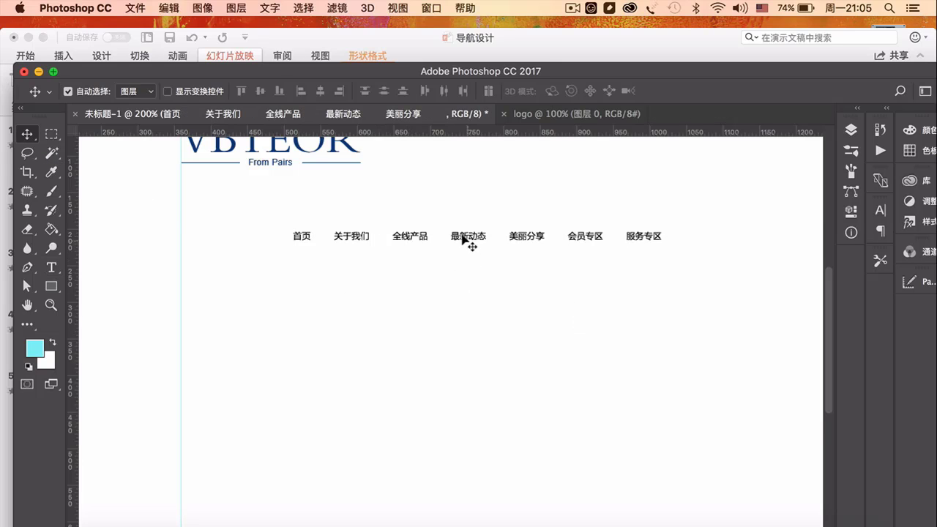
pyautogui.moveTo(468, 244)
pyautogui.mouseDown()
pyautogui.moveTo(513, 230)
pyautogui.moveTo(456, 244)
pyautogui.mouseUp()
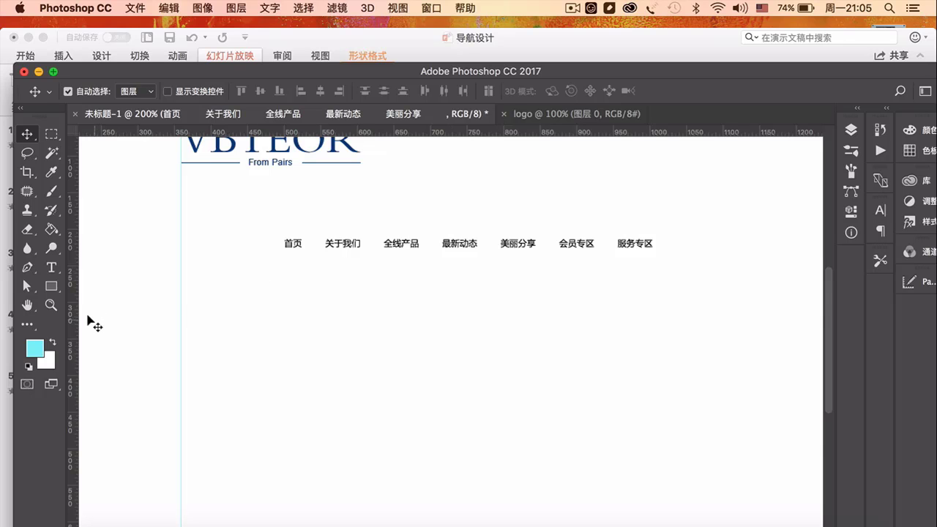
# Switch to the PowerPoint presentation and examine the reference website's navigation bar on slide 5.
pyautogui.click(561, 38)
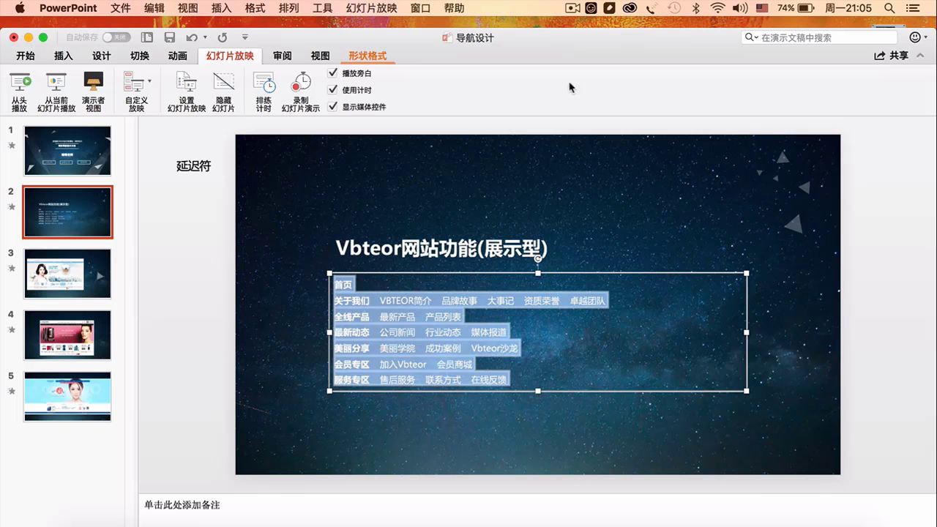
pyautogui.click(92, 391)
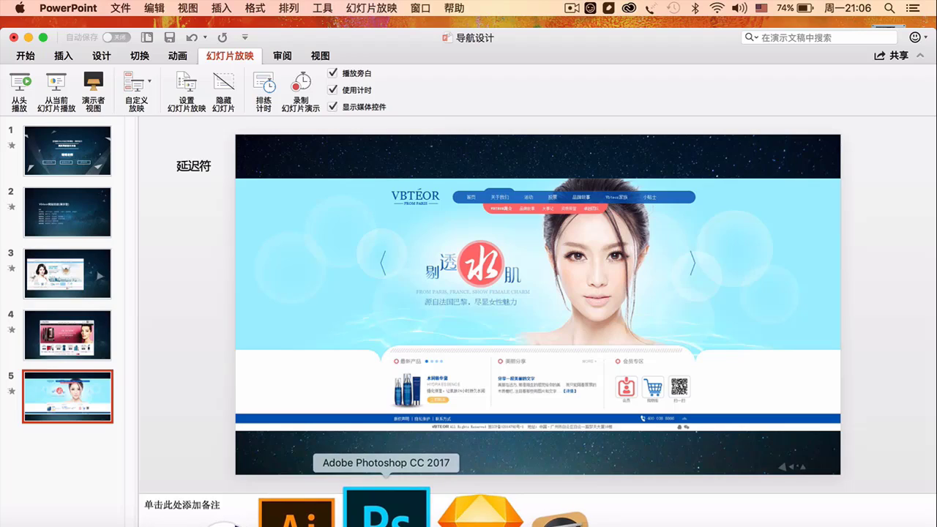
# Switch to Photoshop and start a rounded rectangle below the menu text, 700 px wide and 48 px high.
pyautogui.click(397, 512)
pyautogui.click(52, 285)
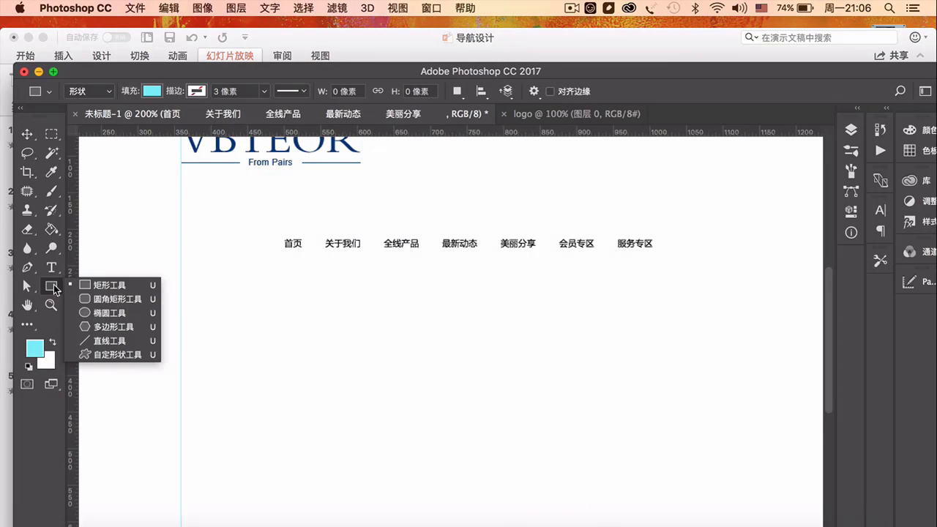
pyautogui.click(112, 298)
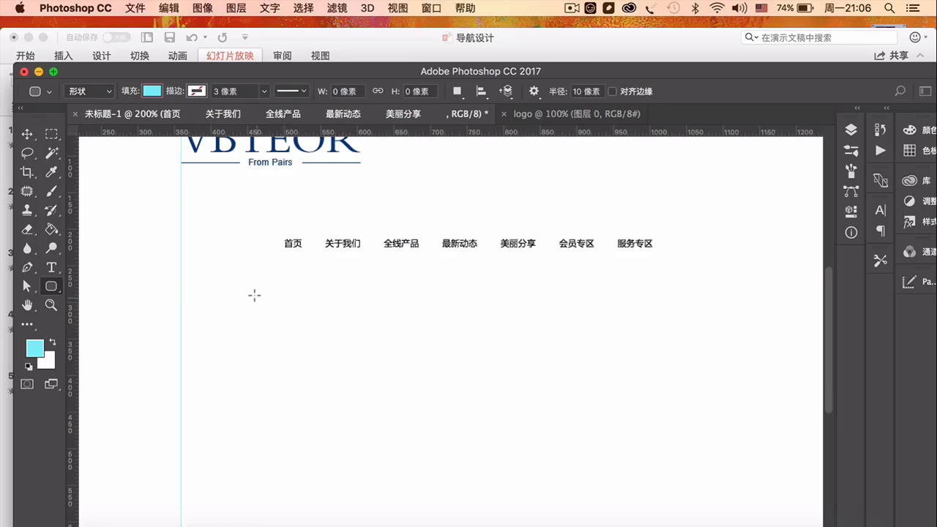
pyautogui.click(255, 295)
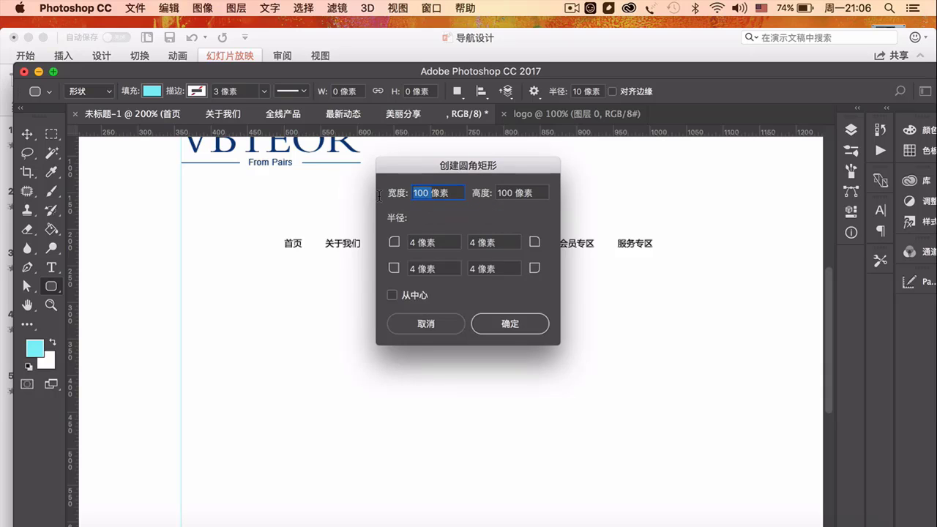
pyautogui.write('700')
pyautogui.click(516, 195)
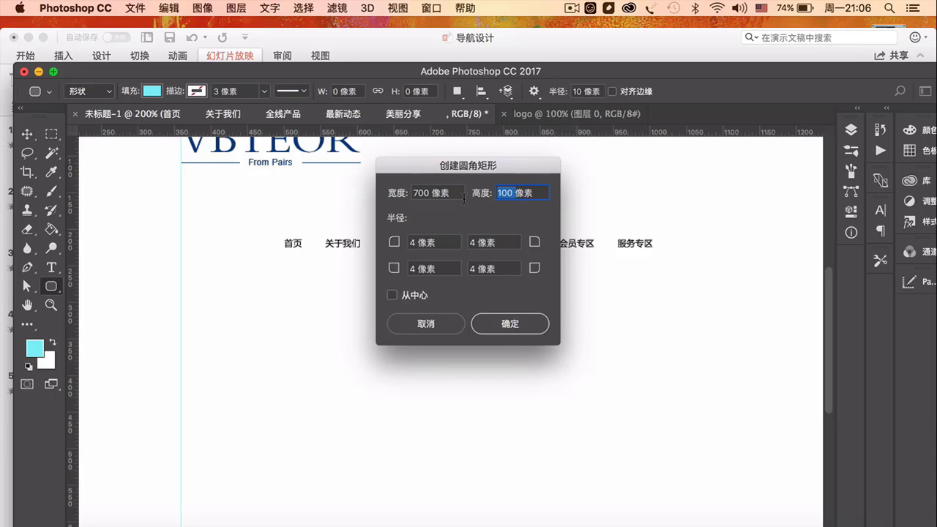
pyautogui.write('48')
# Set all four corner radii of the rounded rectangle to 24 px and create it.
pyautogui.click(421, 247)
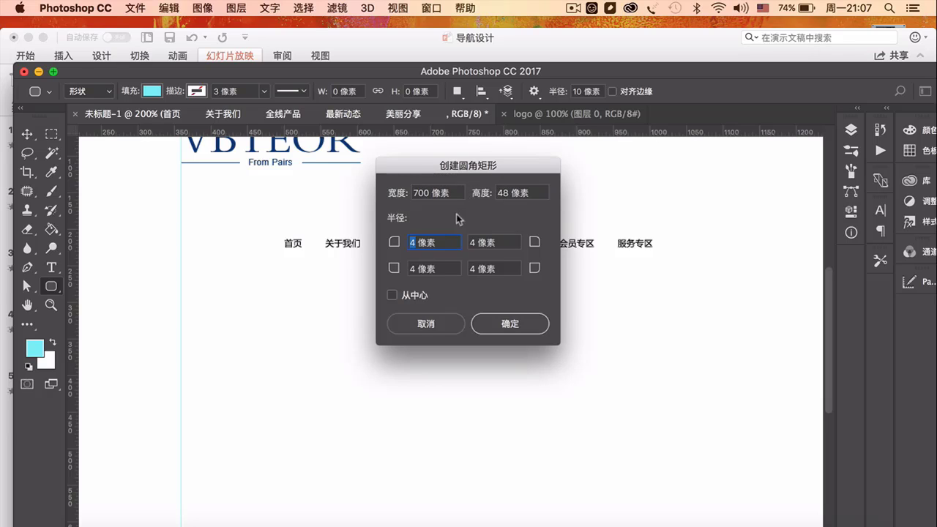
pyautogui.write('24')
pyautogui.doubleClick(411, 269)
pyautogui.write('24')
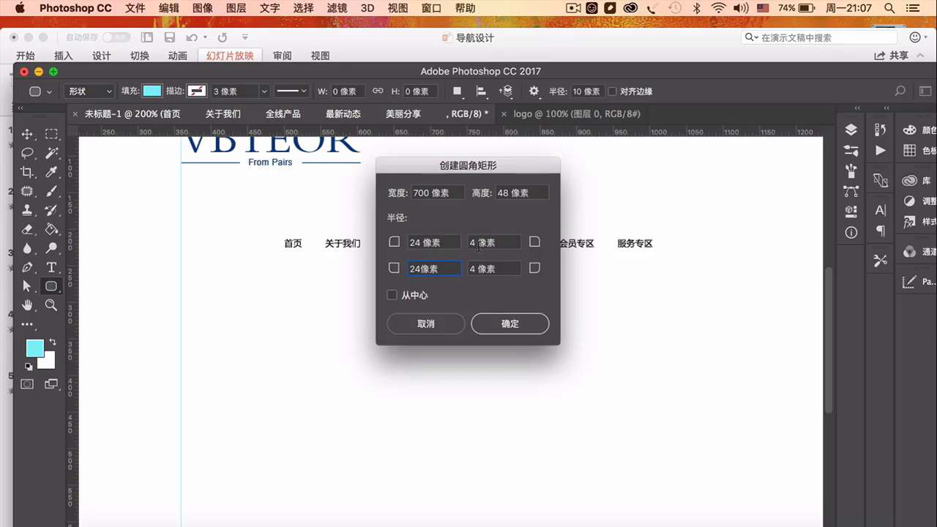
pyautogui.hotkey('shift', 'Tab')
pyautogui.write('24')
pyautogui.doubleClick(480, 270)
pyautogui.write('24')
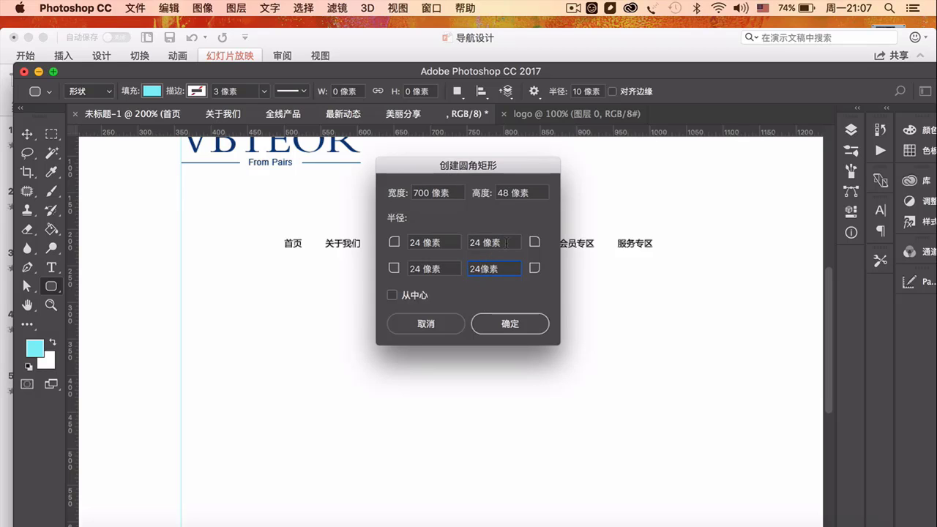
pyautogui.click(505, 326)
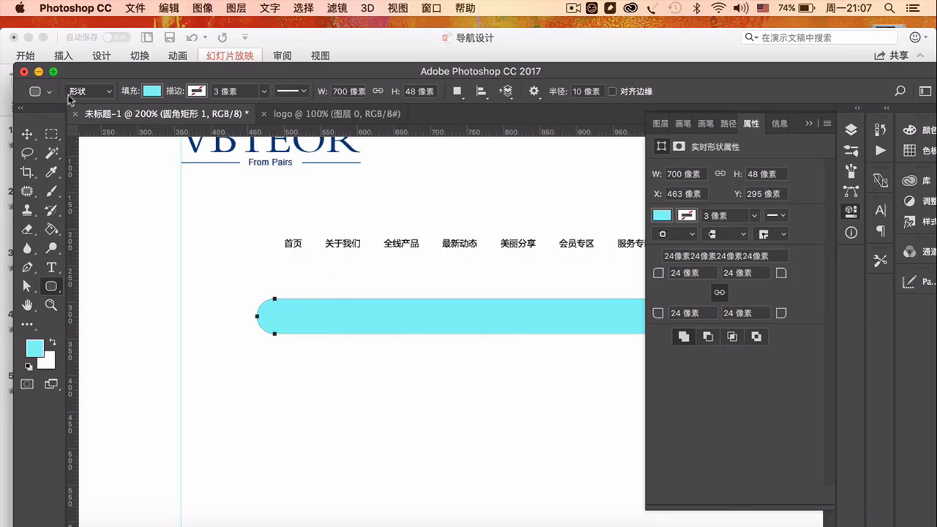
# Move the rounded bar left below the menu text, to about X 339 px, Y 297 px.
pyautogui.click(26, 134)
pyautogui.moveTo(349, 313); pyautogui.dragTo(293, 308)
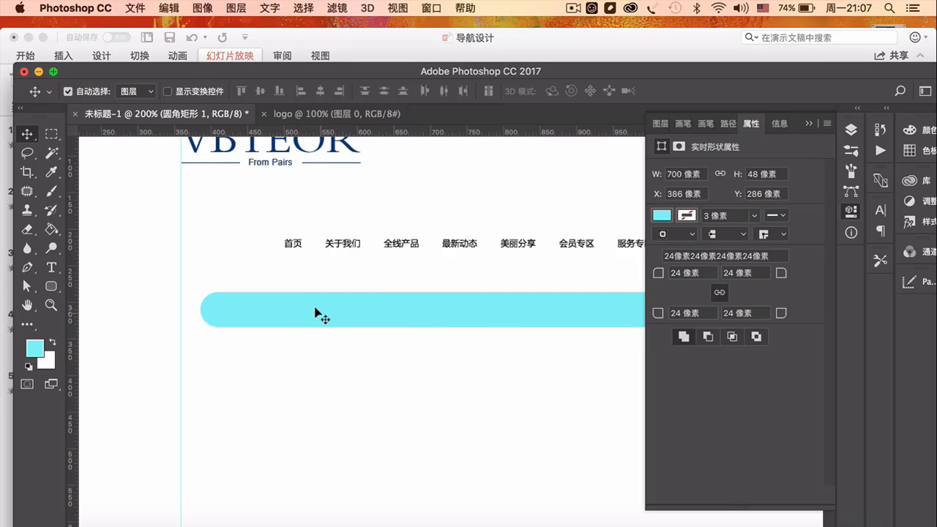
pyautogui.moveTo(490, 318); pyautogui.dragTo(453, 322)
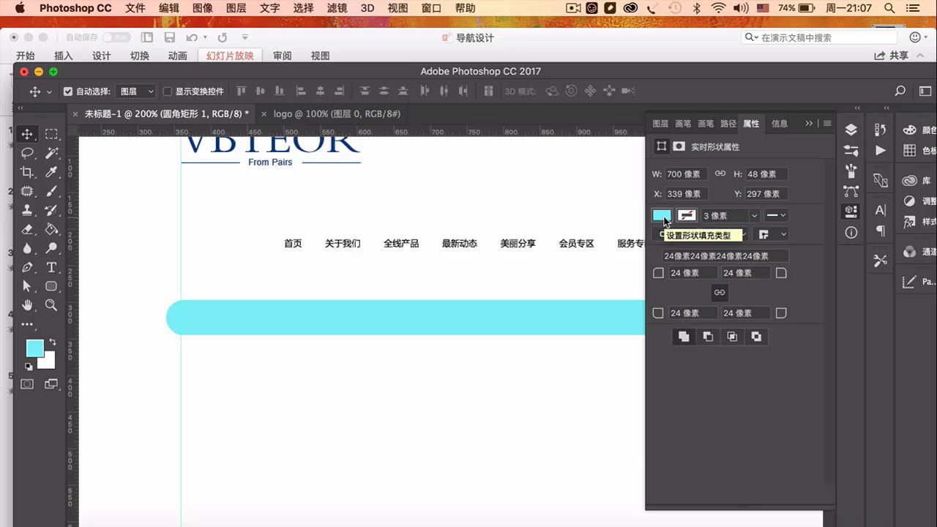
# Change the rounded bar's fill colour to #5676a2.
pyautogui.click(662, 216)
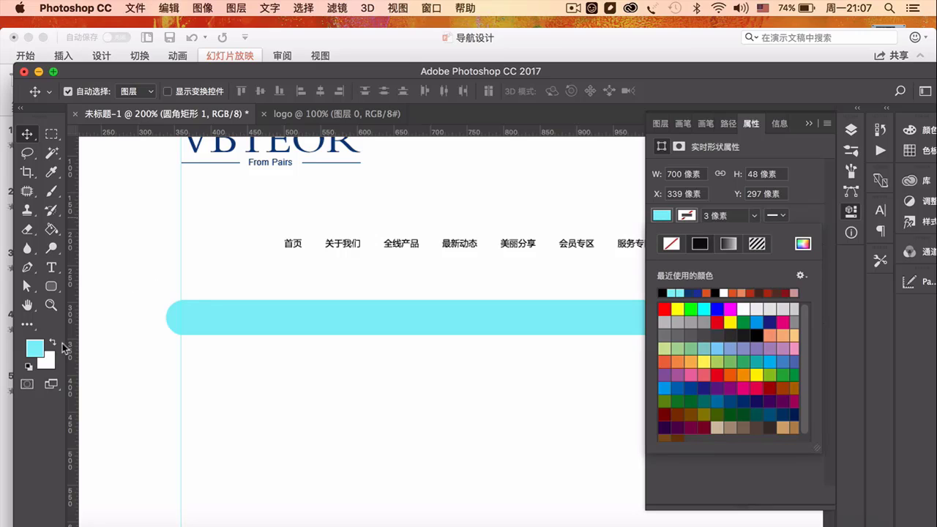
pyautogui.click(661, 124)
pyautogui.doubleClick(682, 206)
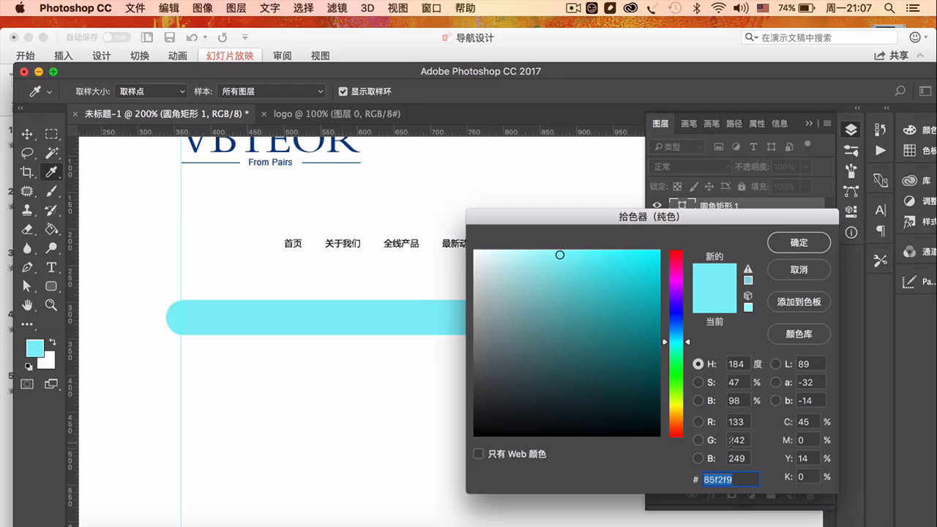
pyautogui.write('56')
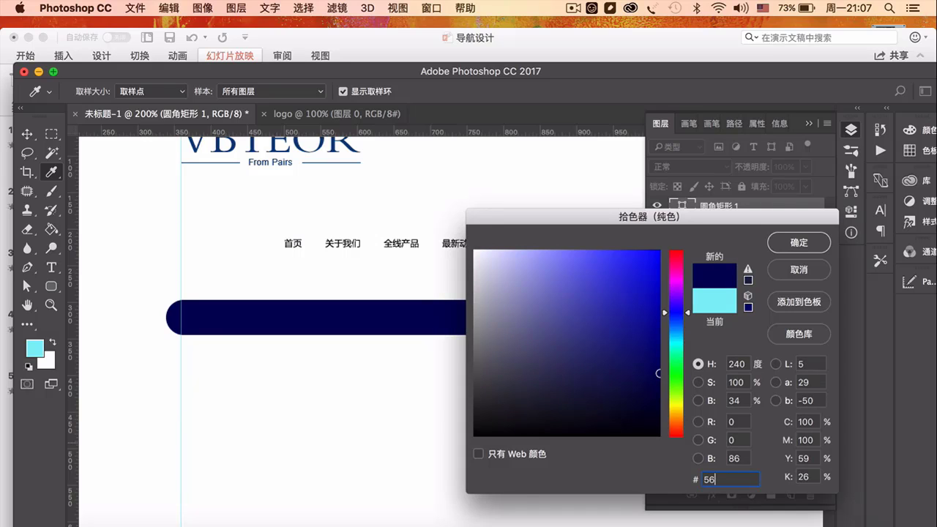
pyautogui.write('76')
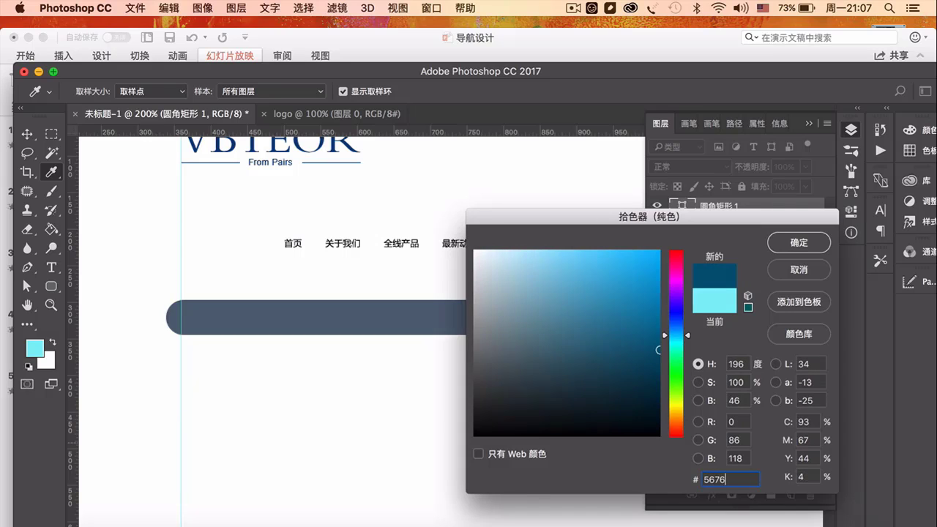
pyautogui.write('a2')
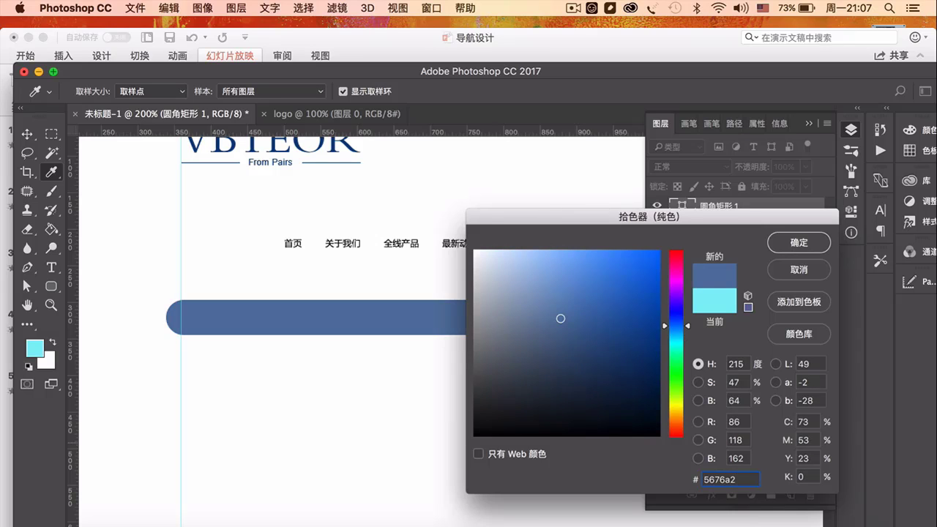
pyautogui.click(805, 249)
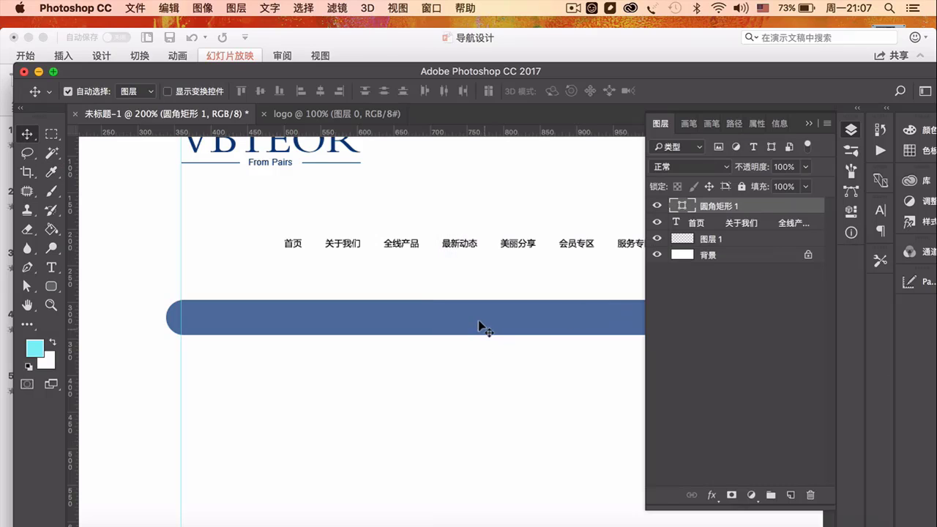
# Align the bar's left end with the guide and set its layer opacity to 70%, trying 50% and 30% and checking the reference slide.
pyautogui.moveTo(480, 317); pyautogui.dragTo(499, 323)
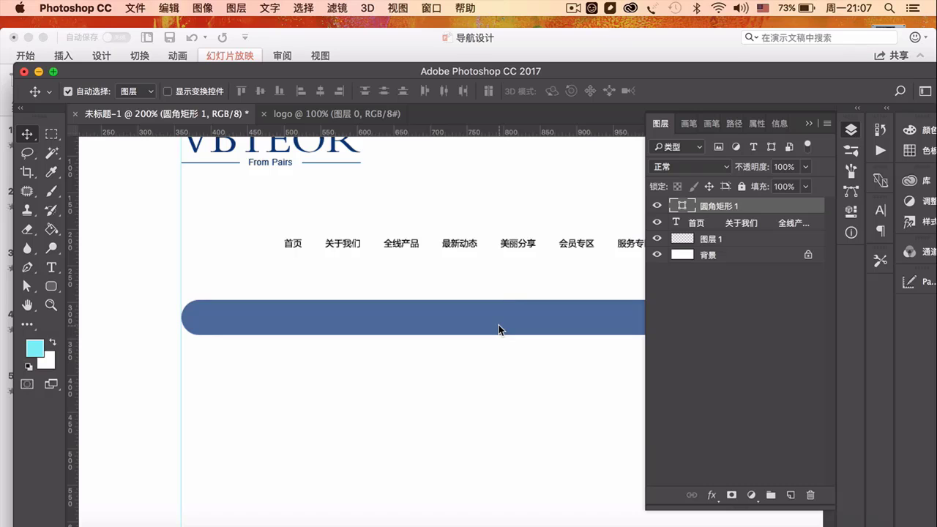
pyautogui.press('5')
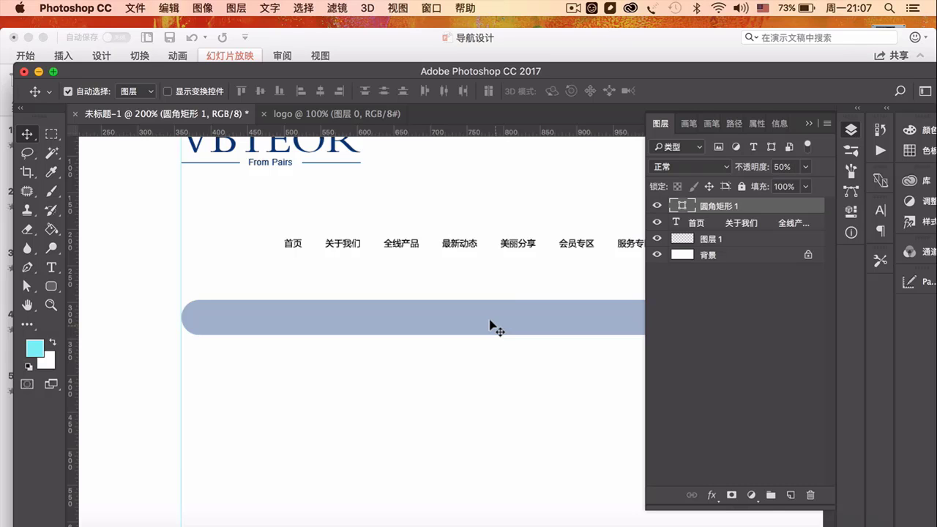
pyautogui.click(512, 53)
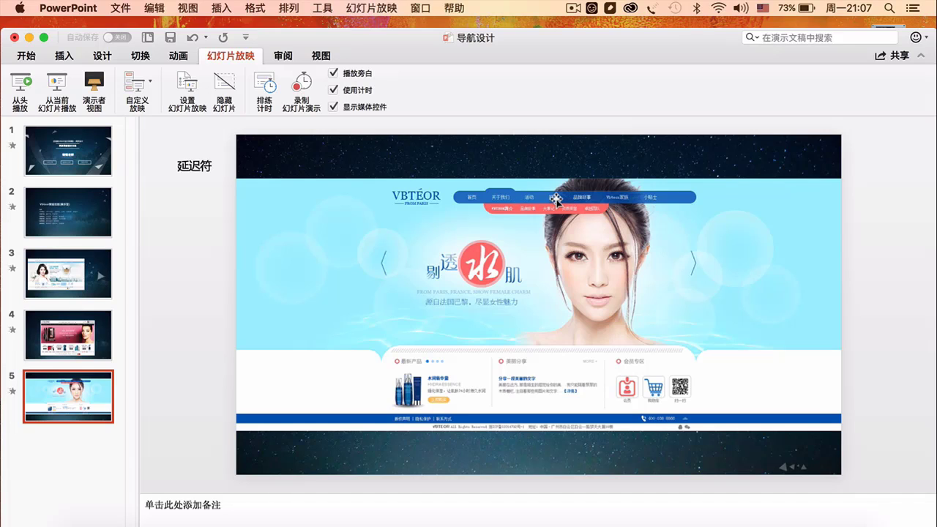
pyautogui.press('super+Tab')
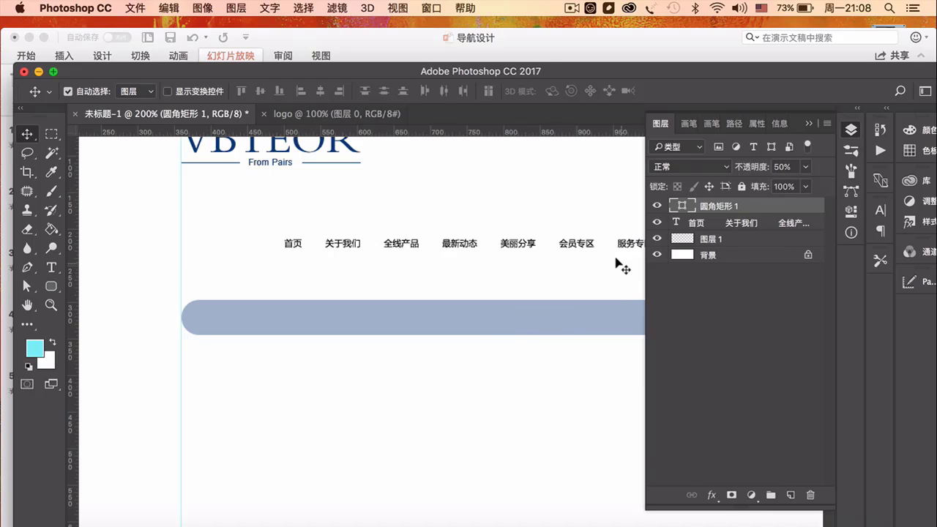
pyautogui.press('3')
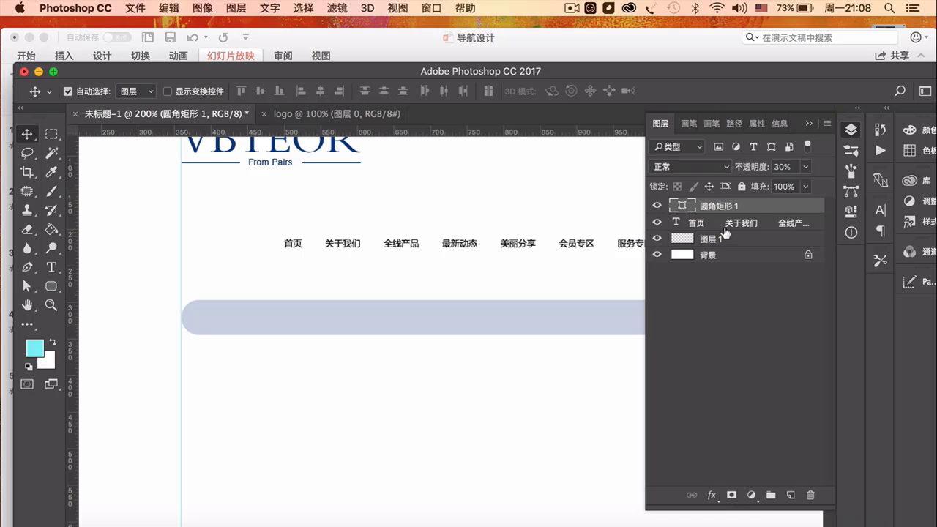
pyautogui.press('7')
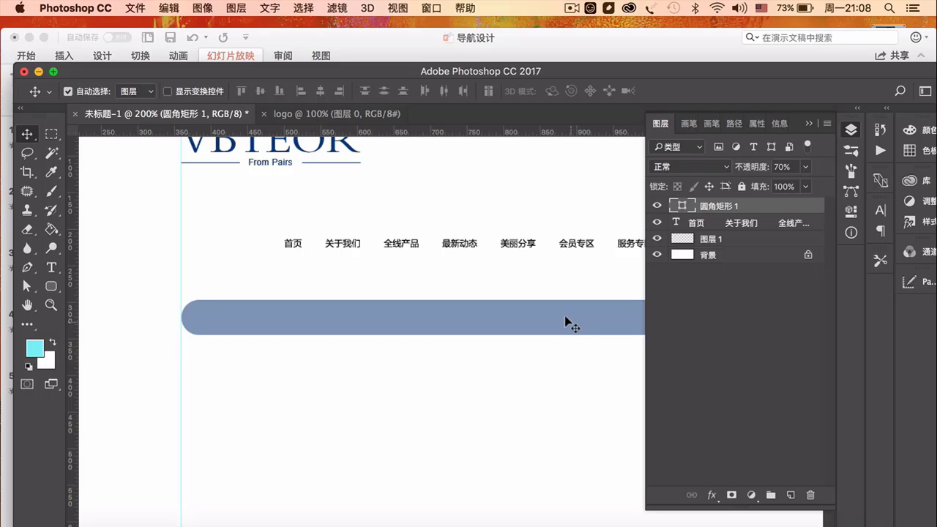
# Move the bar beside the logo with its right end on the right guide, and place the menu text over it.
pyautogui.press('Tab')
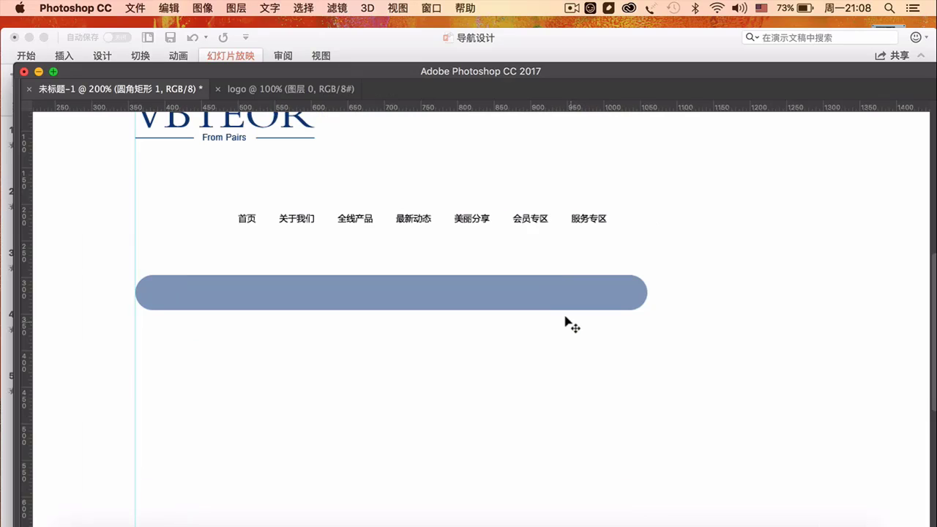
pyautogui.press('super')
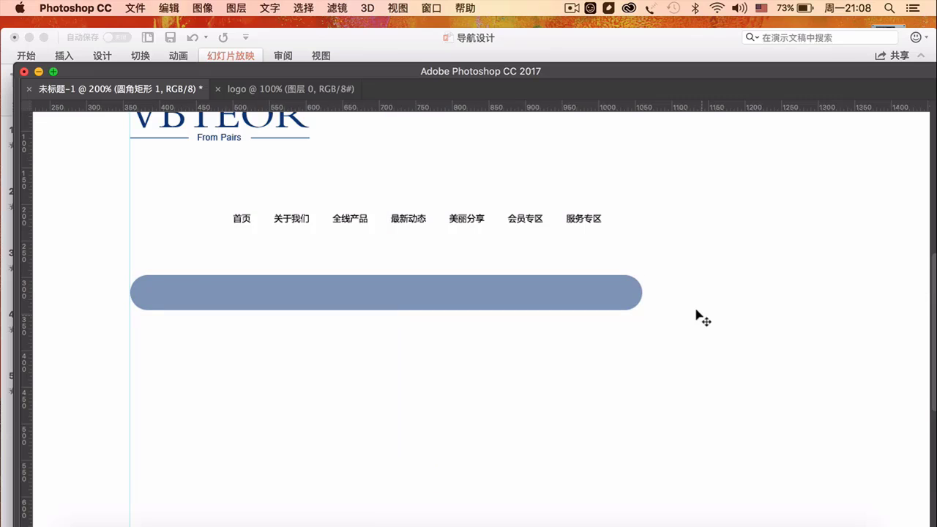
pyautogui.scroll(-5, 699, 316)
pyautogui.scroll(-2, 699, 315)
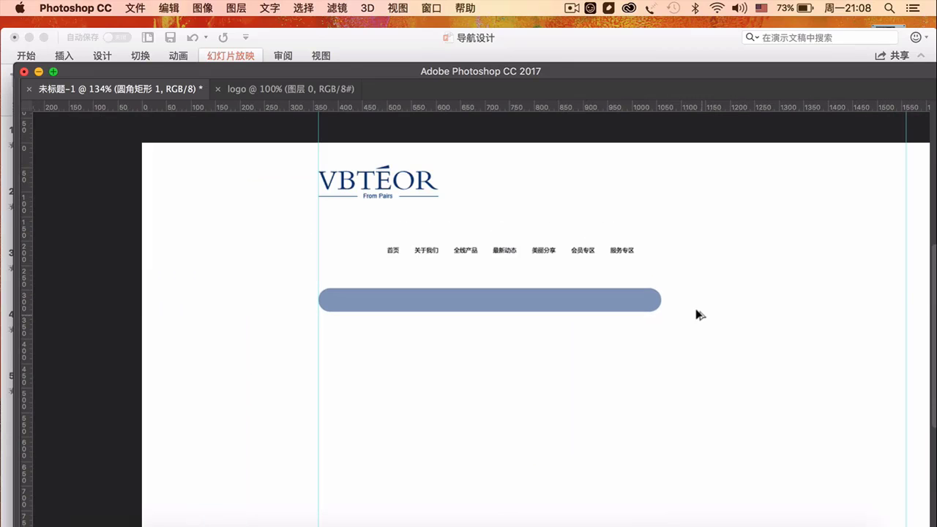
pyautogui.moveTo(627, 298); pyautogui.dragTo(870, 189)
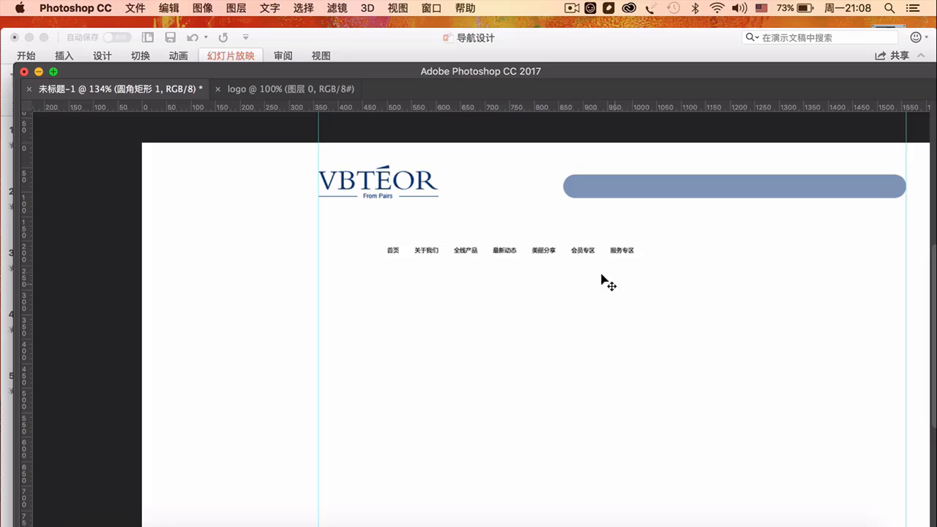
pyautogui.moveTo(623, 251); pyautogui.dragTo(829, 192)
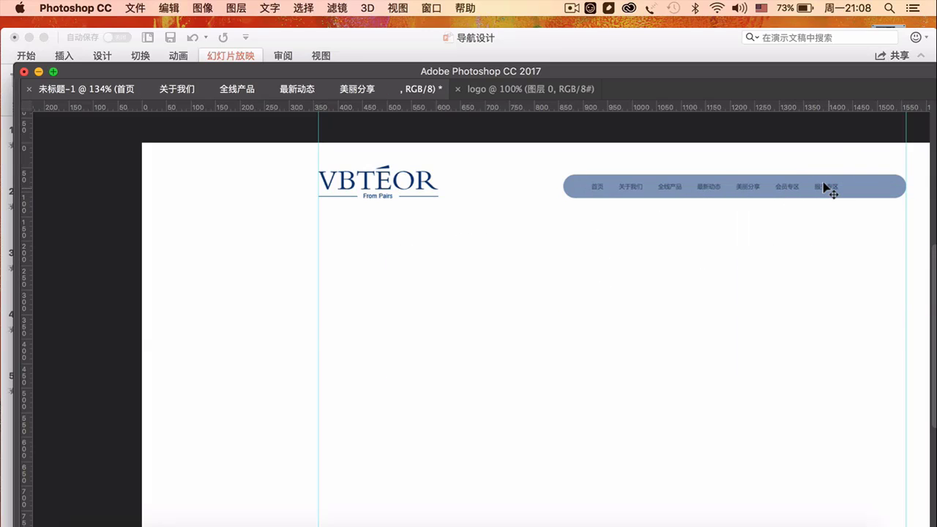
# Try to align the menu text and the rounded bar by their vertical centres, and undo the alignment.
pyautogui.press('Tab')
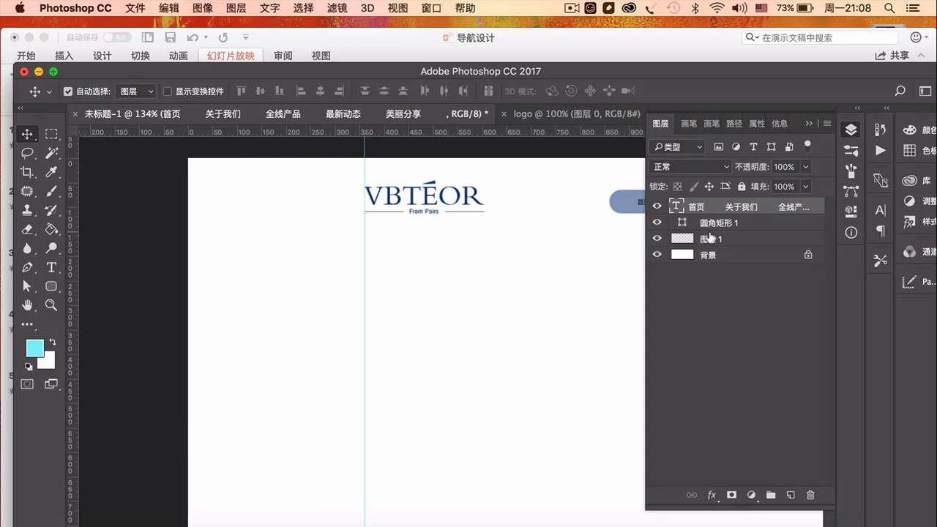
pyautogui.moveTo(561, 243); pyautogui.dragTo(249, 255)
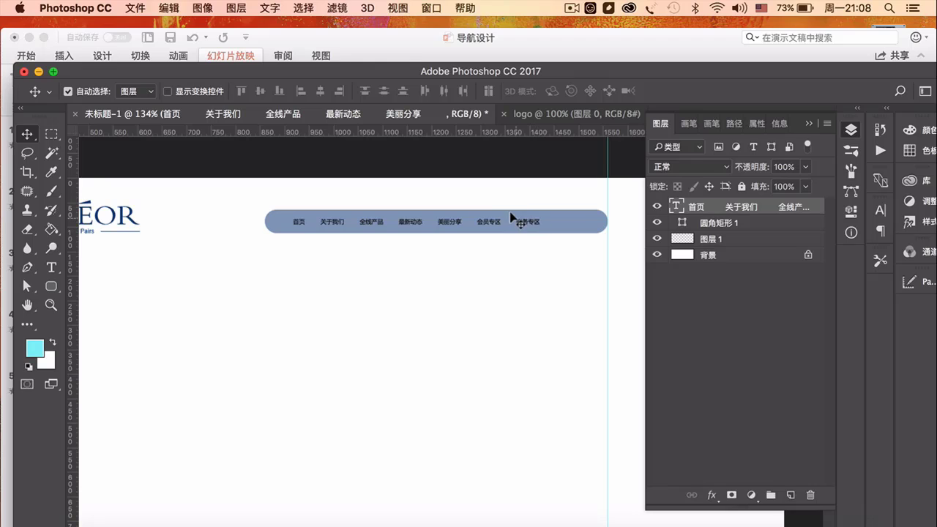
pyautogui.keyDown('shift'); pyautogui.click(574, 220); pyautogui.keyUp('shift')
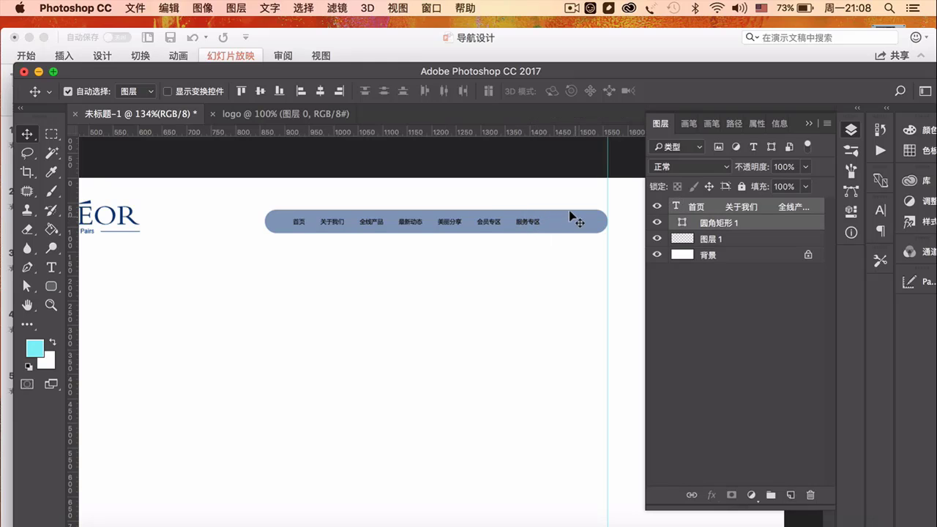
pyautogui.click(265, 95)
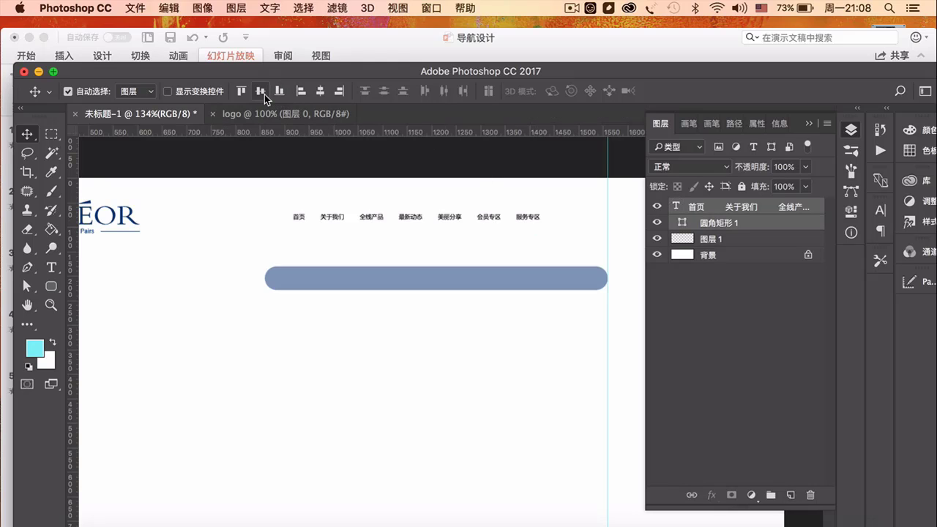
pyautogui.click(264, 94)
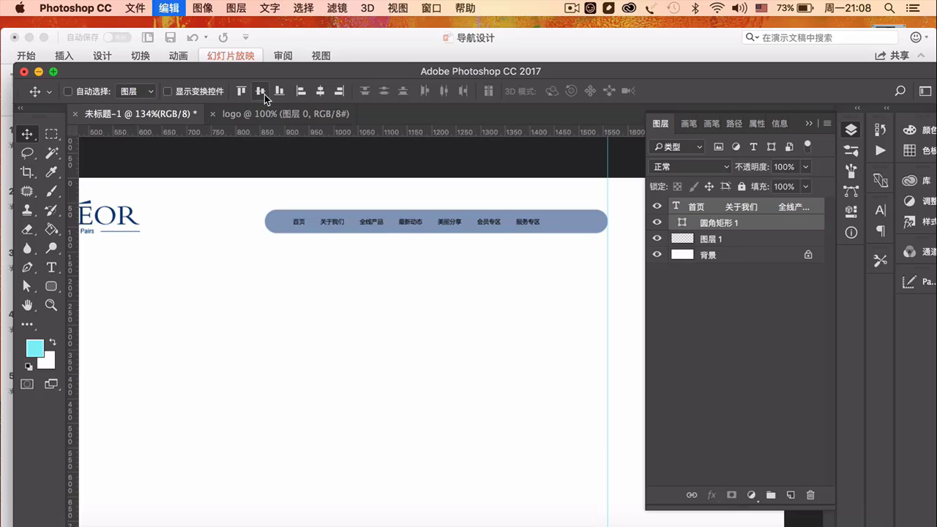
# Reduce the height of the menu's text box so that it fits the single line of menu items.
pyautogui.click(733, 208)
pyautogui.click(51, 267)
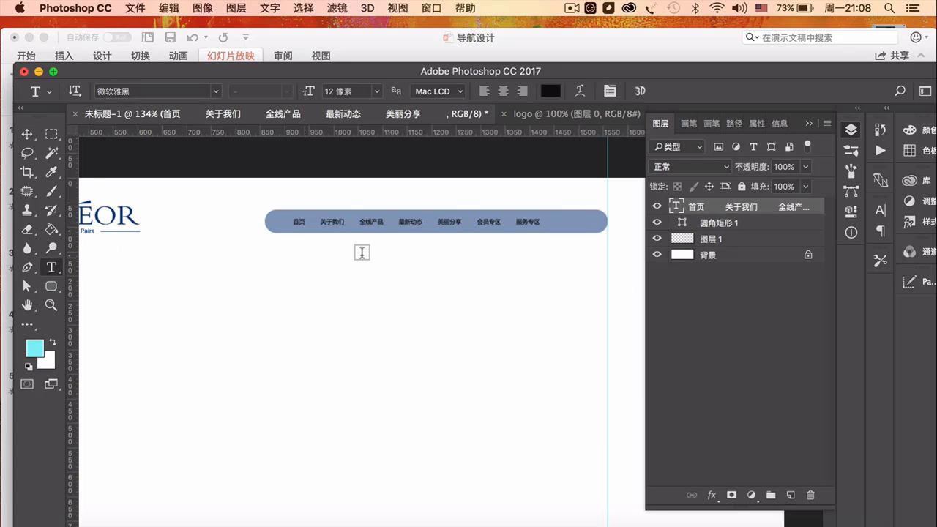
pyautogui.click(370, 217)
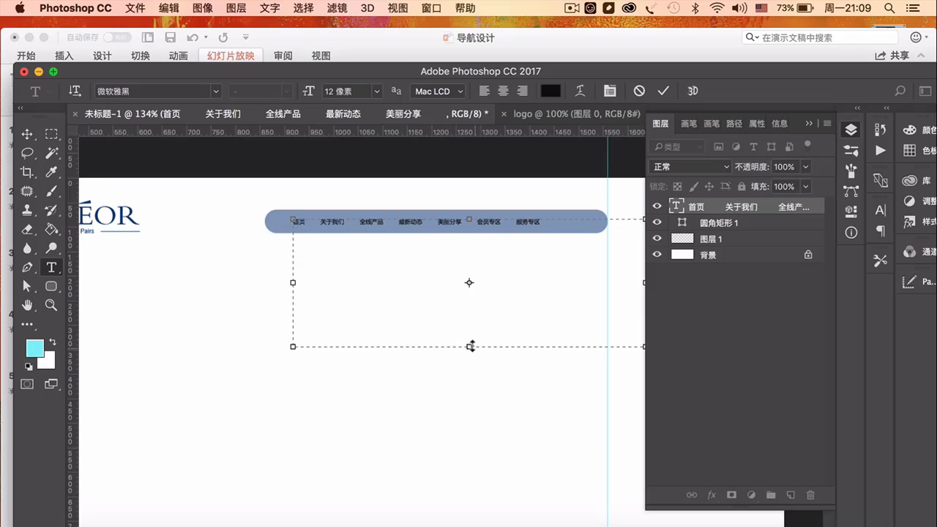
pyautogui.moveTo(468, 339); pyautogui.dragTo(484, 227)
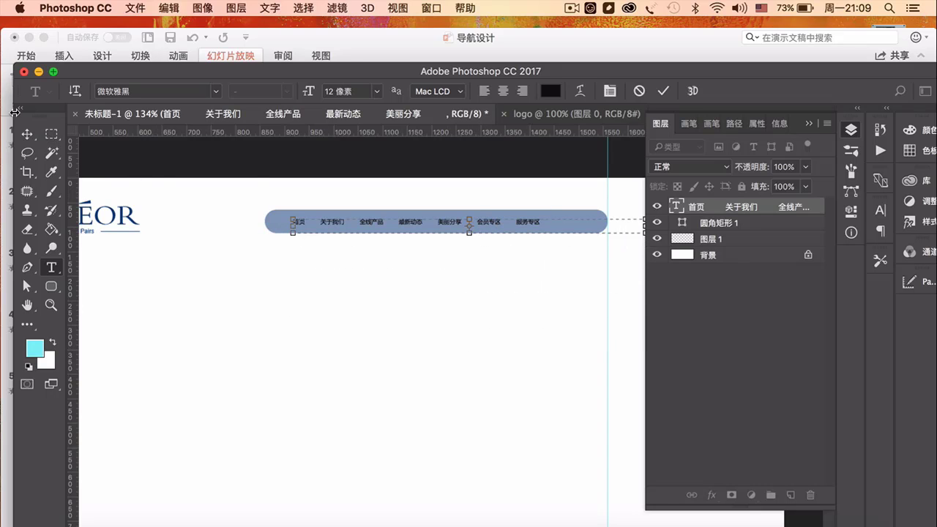
# Raise the lower edge of the menu's text box closer to the line of menu items.
pyautogui.click(27, 133)
pyautogui.scroll(1, 441, 278)
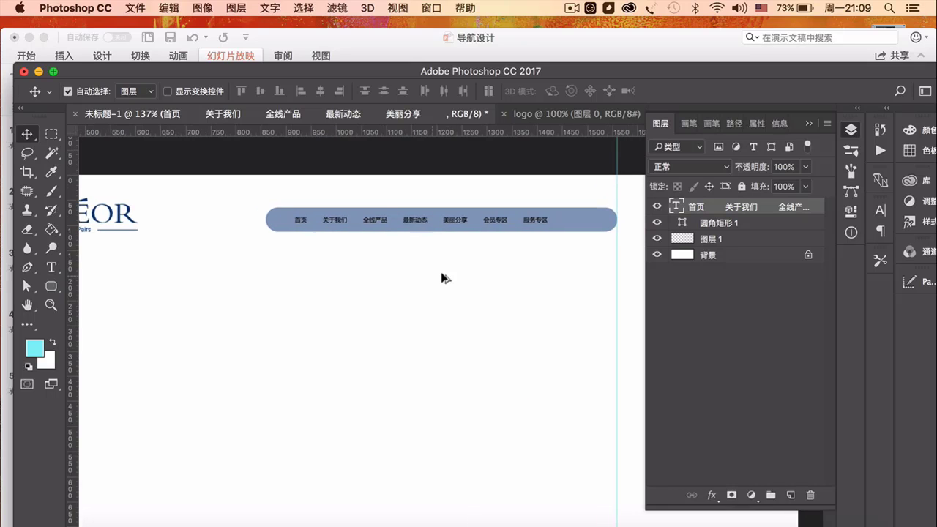
pyautogui.scroll(3, 441, 278)
pyautogui.click(47, 269)
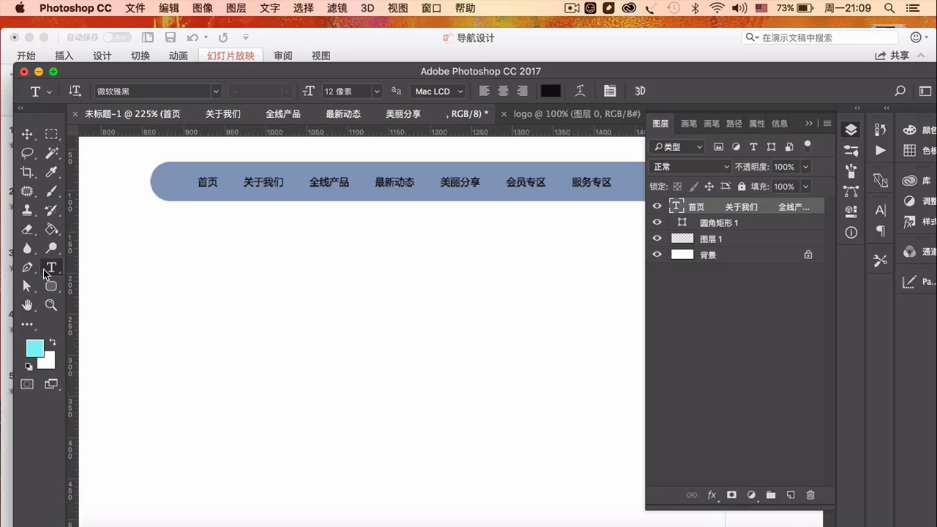
pyautogui.click(441, 182)
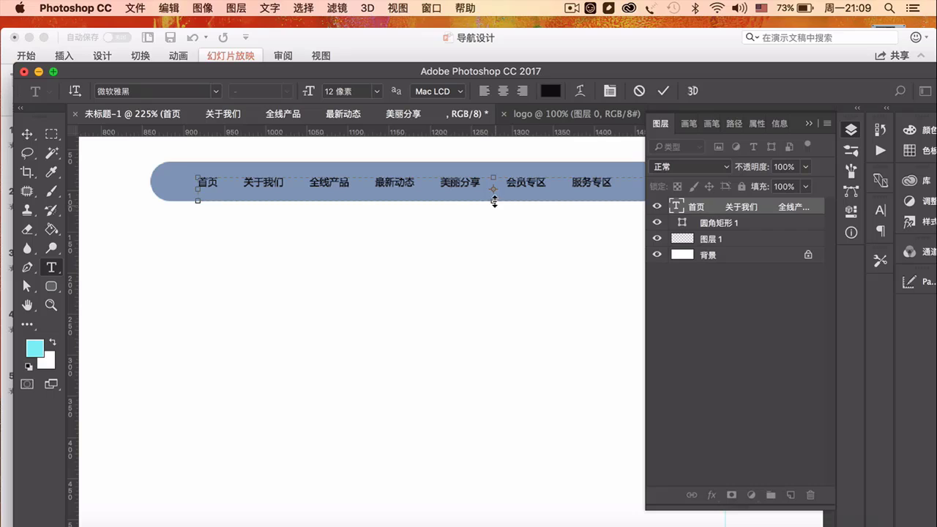
pyautogui.moveTo(494, 202); pyautogui.dragTo(507, 193)
pyautogui.press('super+Return')
# Align the menu text and the rounded bar by their vertical centres, and nudge the text slightly down.
pyautogui.click(27, 134)
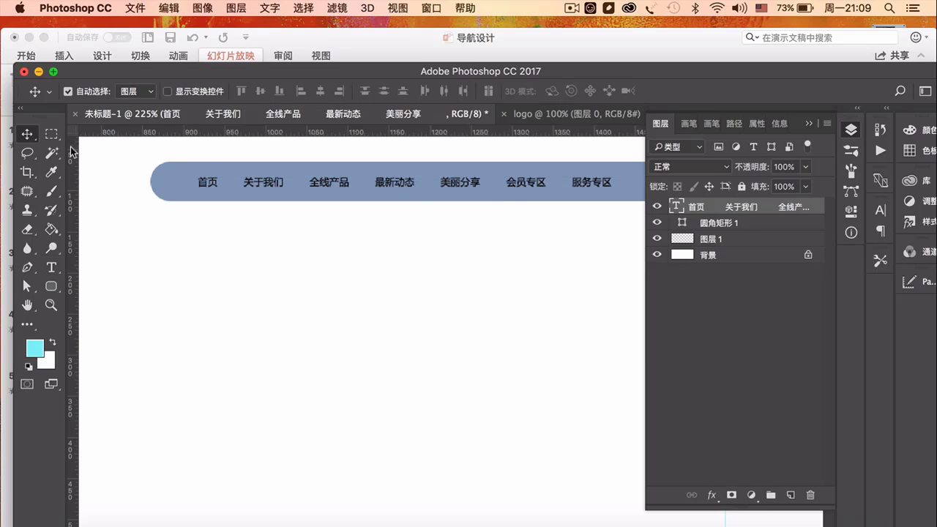
pyautogui.keyDown('shift'); pyautogui.click(704, 223); pyautogui.keyUp('shift')
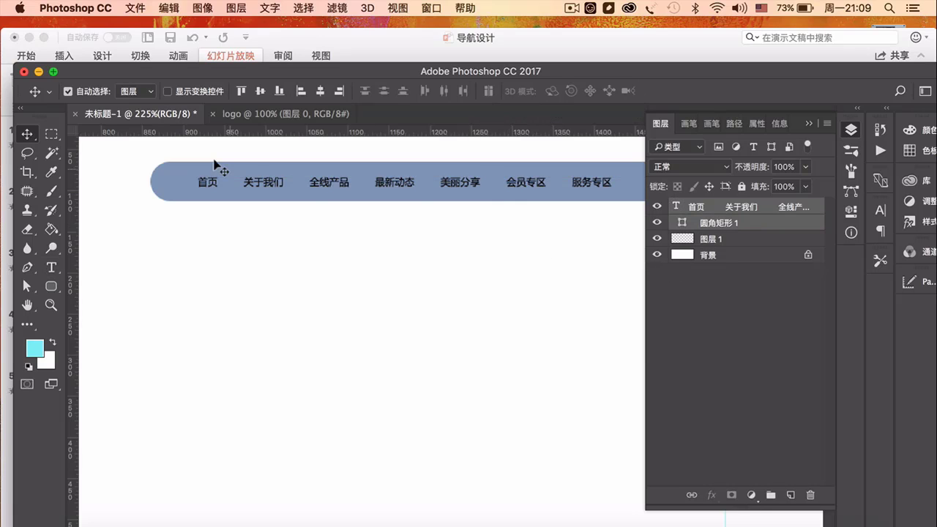
pyautogui.click(260, 90)
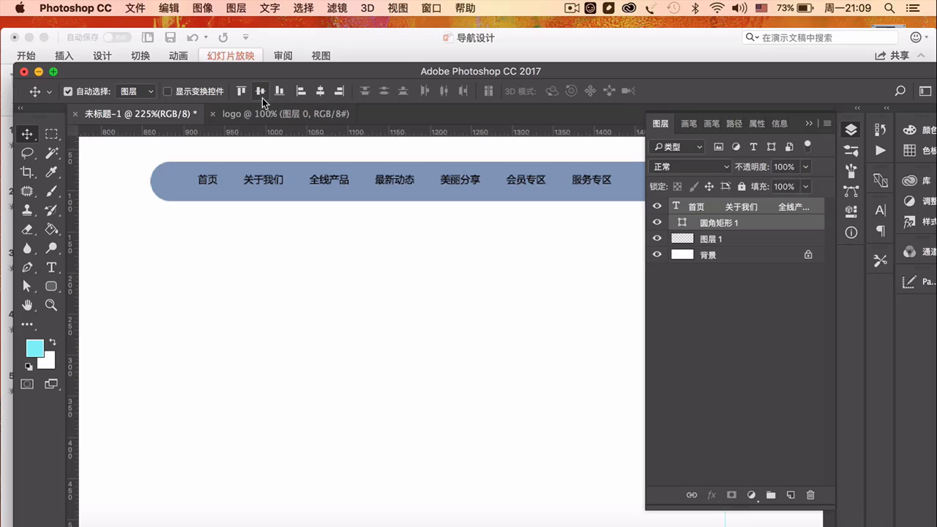
pyautogui.click(325, 248)
pyautogui.click(331, 177)
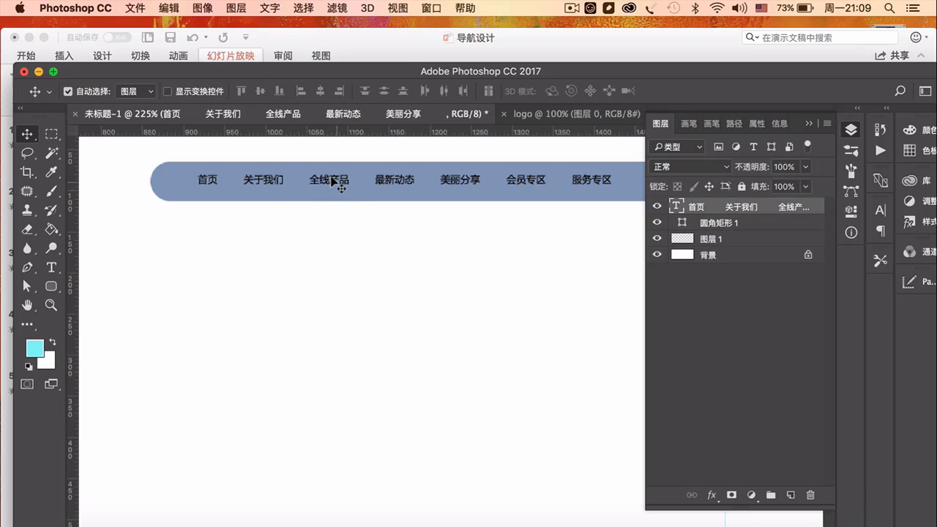
pyautogui.press('Down')
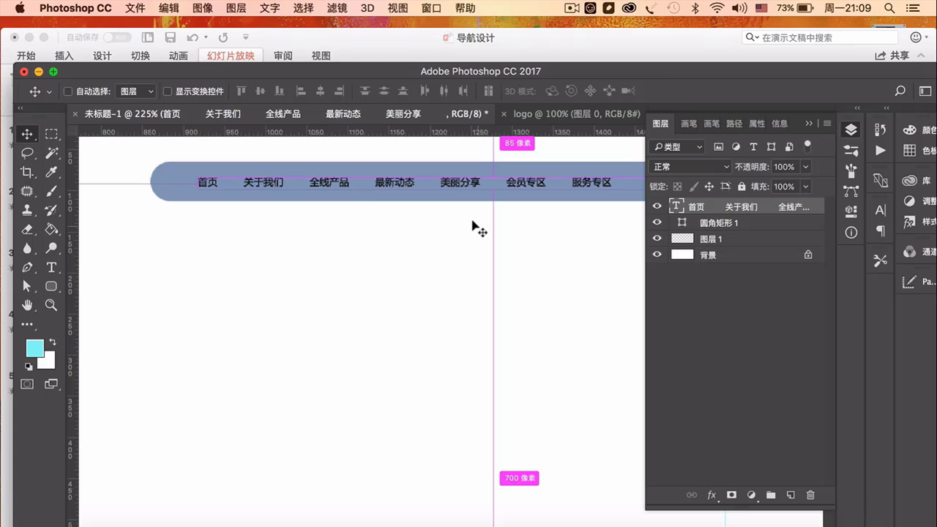
# Change the menu text's colour to white (ffffff).
pyautogui.scroll(-5, 473, 222)
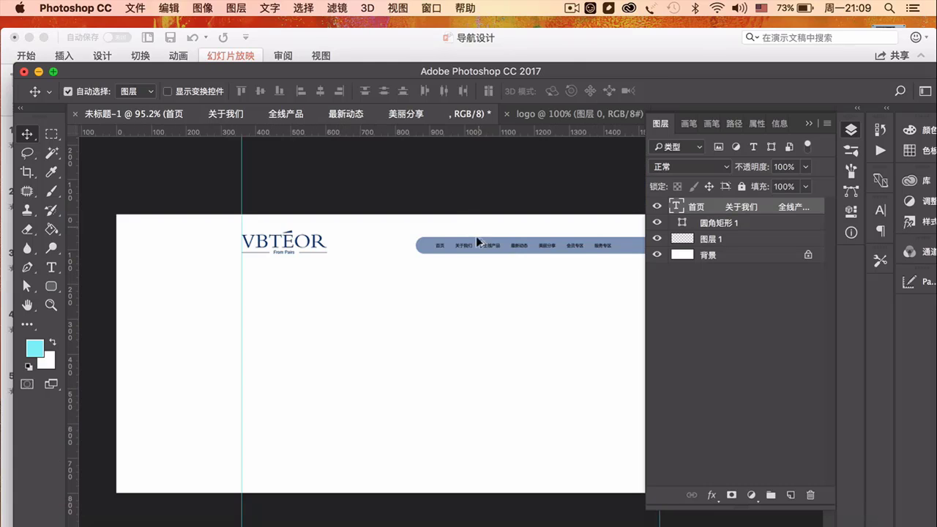
pyautogui.scroll(6, 476, 236)
pyautogui.scroll(3, 456, 255)
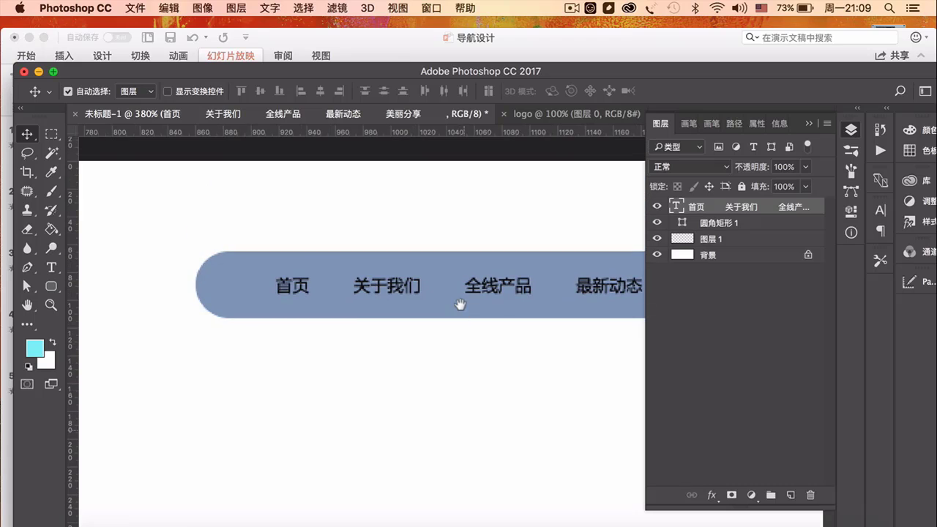
pyautogui.click(51, 268)
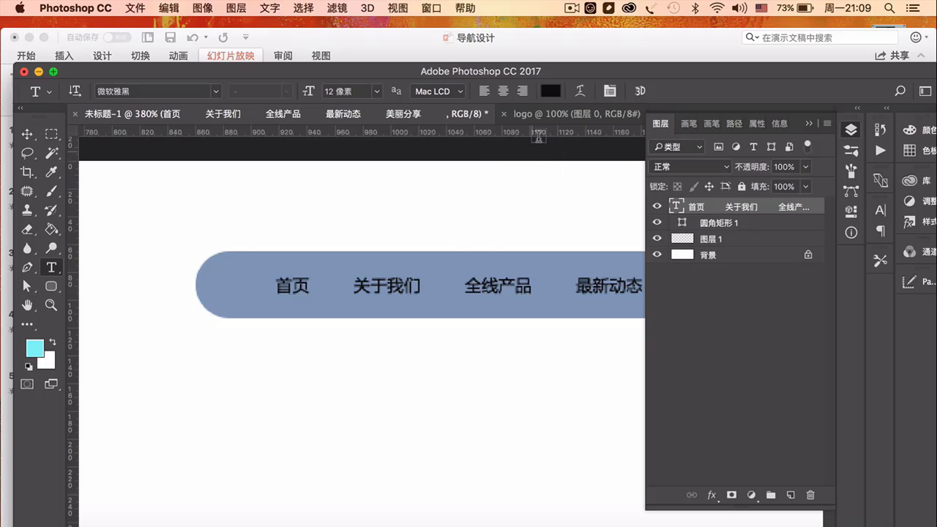
pyautogui.click(551, 91)
pyautogui.moveTo(502, 284); pyautogui.dragTo(459, 227)
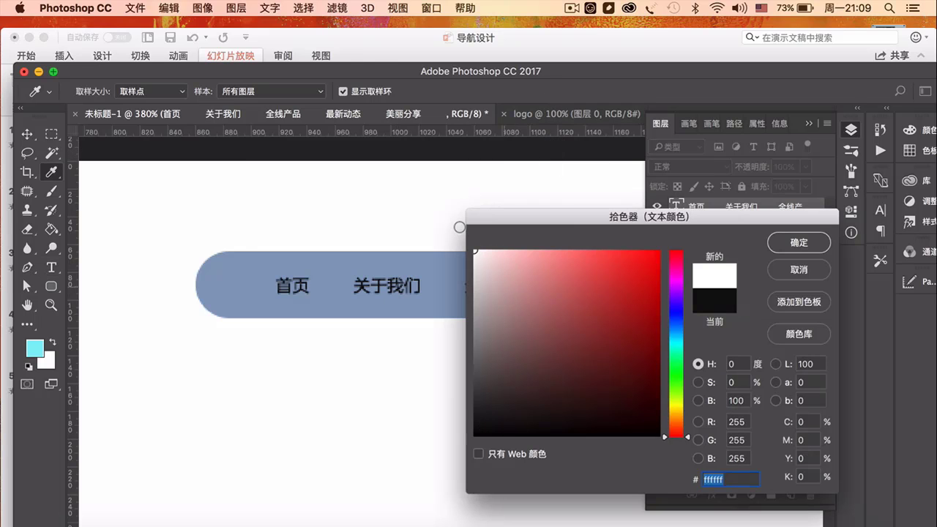
pyautogui.click(798, 242)
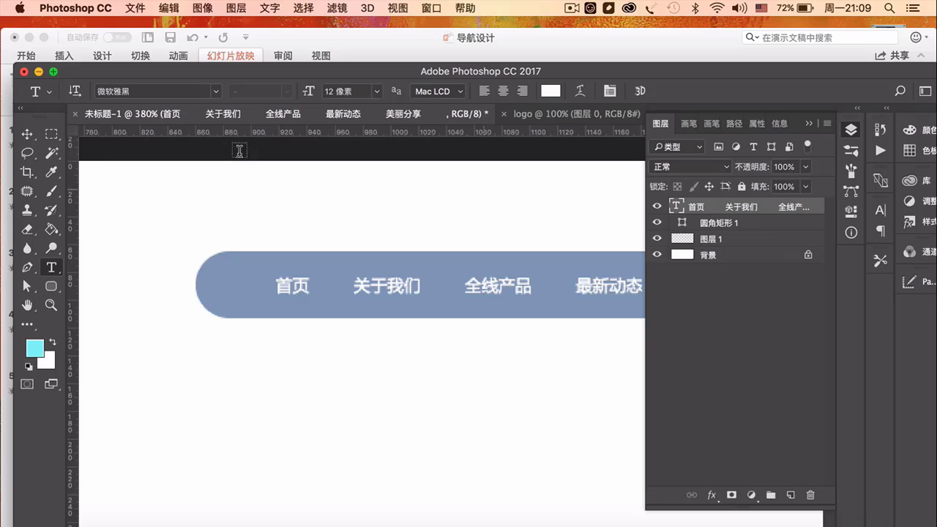
pyautogui.click(27, 134)
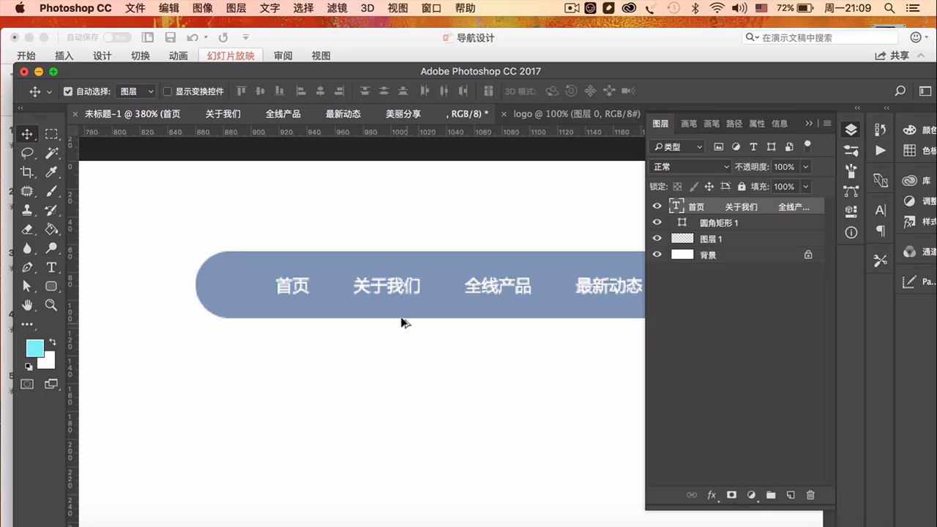
pyautogui.scroll(-5, 401, 322)
pyautogui.scroll(5, 401, 322)
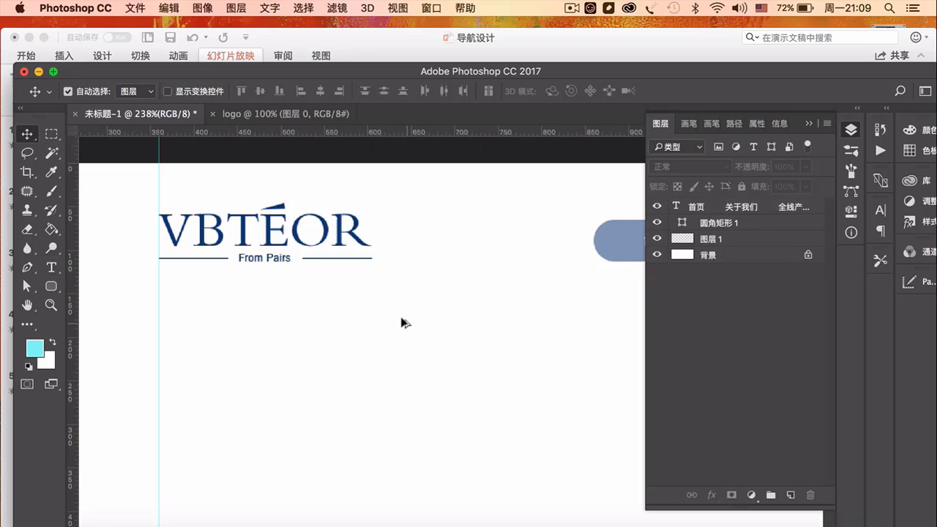
pyautogui.hscroll(10, 401, 321)
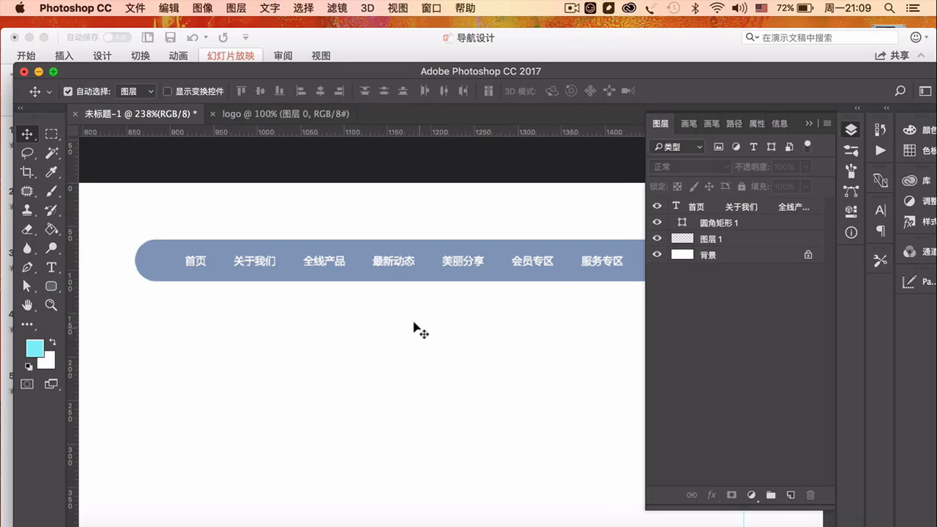
# Switch to PowerPoint, check the submenu on the reference slide, and copy the 关于我们 submenu items from VBTEOR简介 to 卓越团队 on slide 2.
pyautogui.click(419, 47)
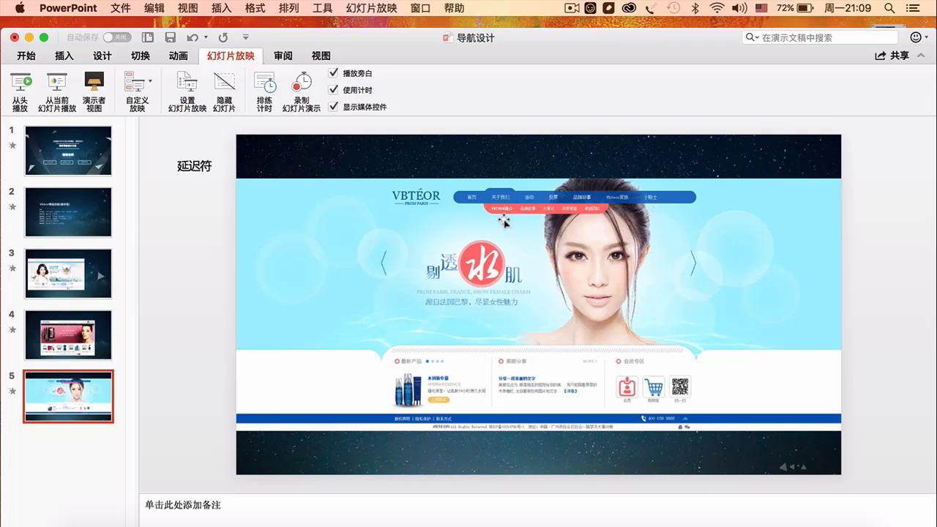
pyautogui.click(594, 212)
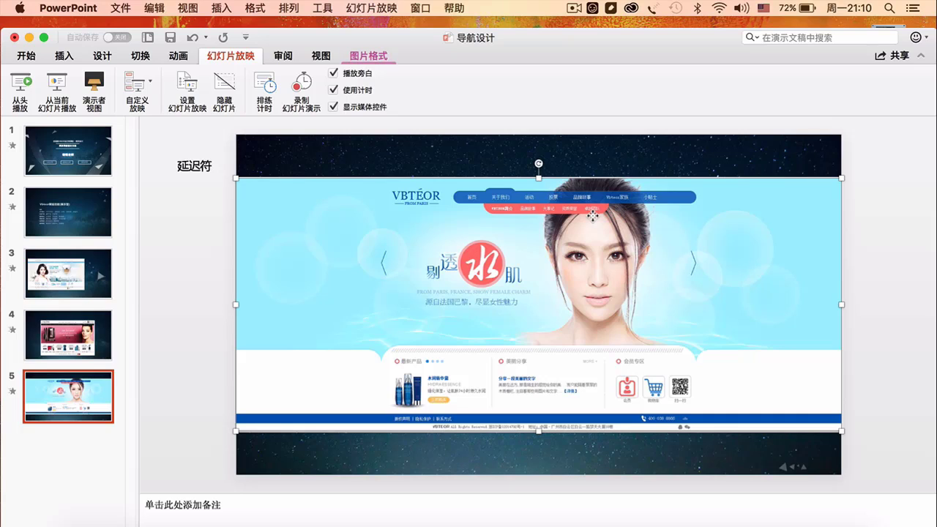
pyautogui.click(102, 207)
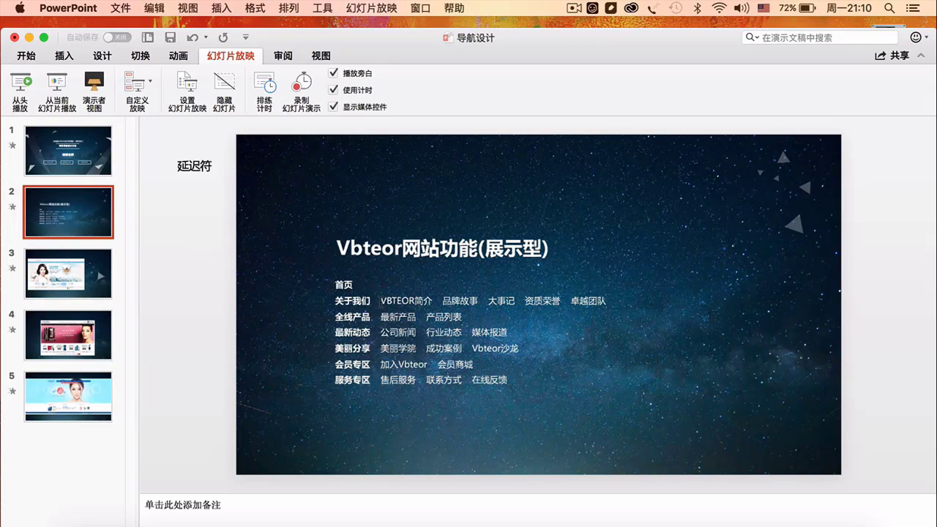
pyautogui.click(381, 302)
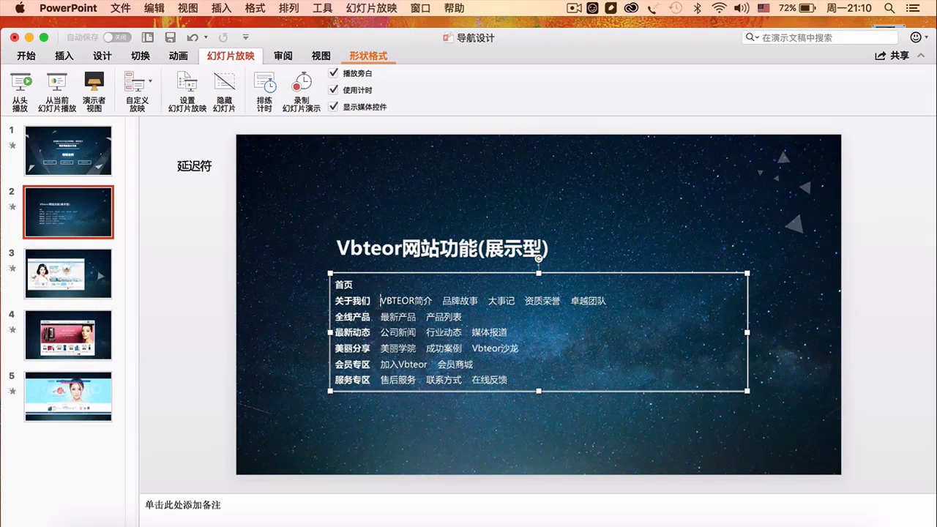
pyautogui.moveTo(352, 301); pyautogui.dragTo(458, 300)
pyautogui.click(367, 300)
pyautogui.moveTo(382, 301); pyautogui.dragTo(403, 301)
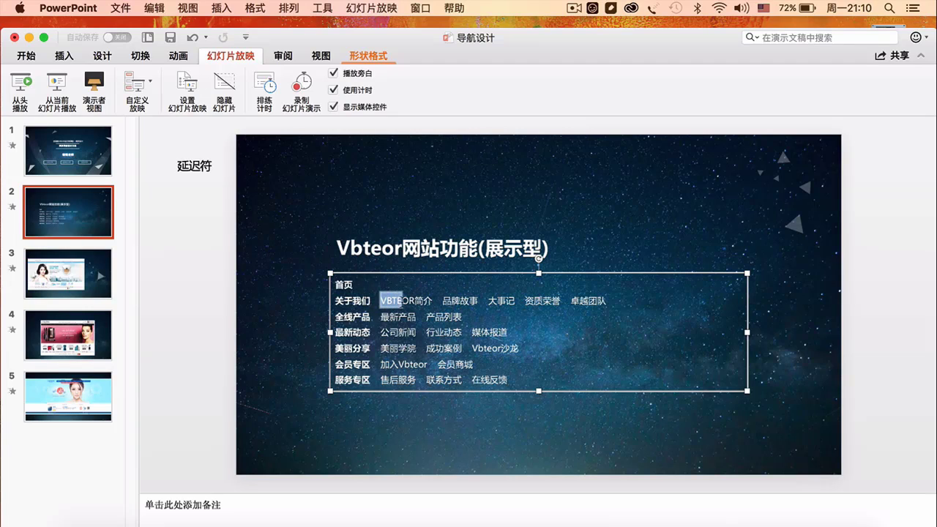
pyautogui.click(607, 304)
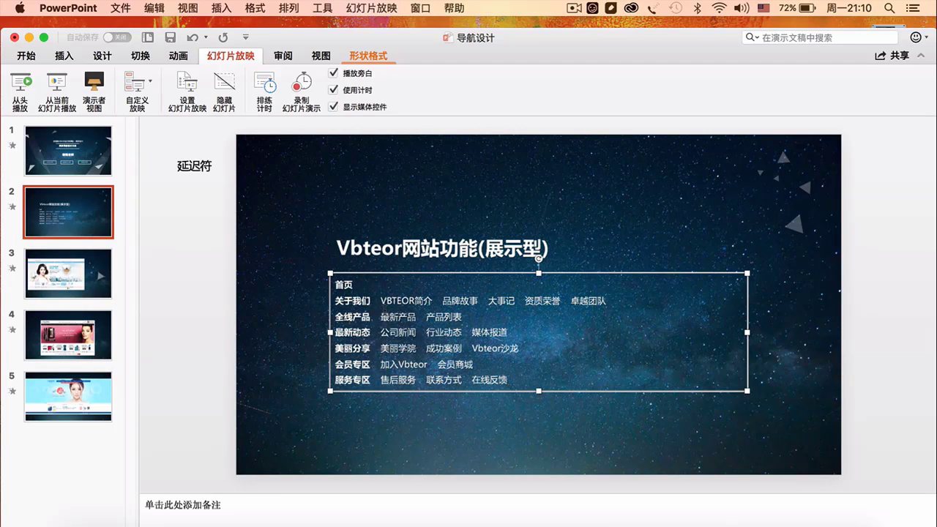
pyautogui.moveTo(379, 301); pyautogui.dragTo(598, 298)
pyautogui.press('super+c')
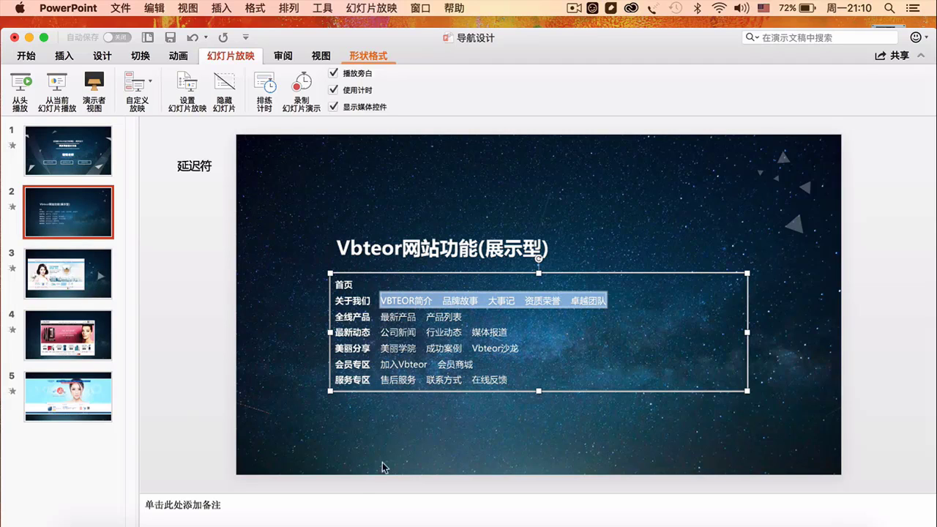
# Switch to Photoshop and paste the copied submenu items as a new text line below the rounded bar.
pyautogui.moveTo(256, 516)
pyautogui.click(406, 509)
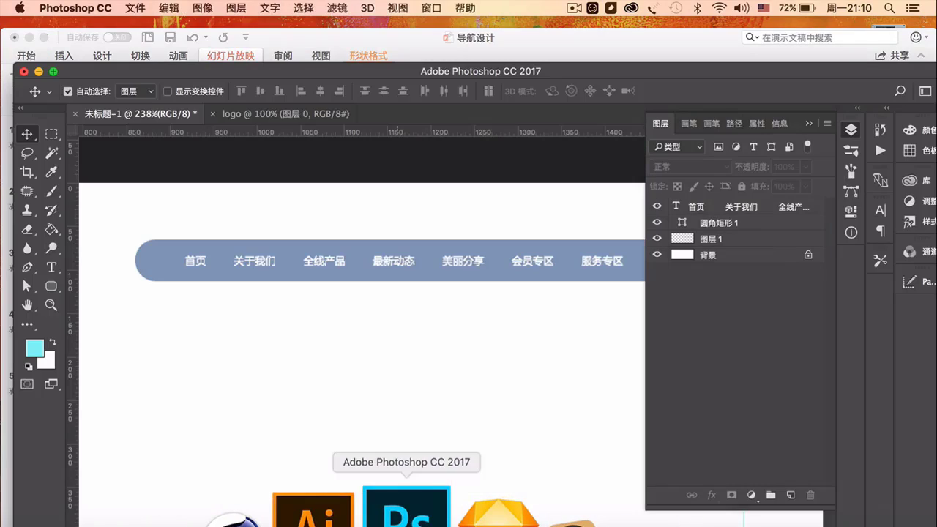
pyautogui.click(51, 269)
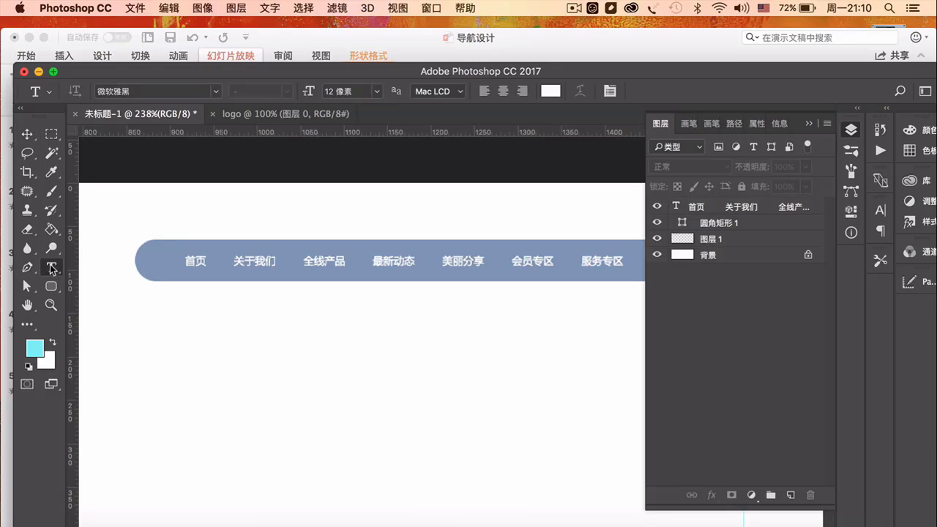
pyautogui.click(166, 322)
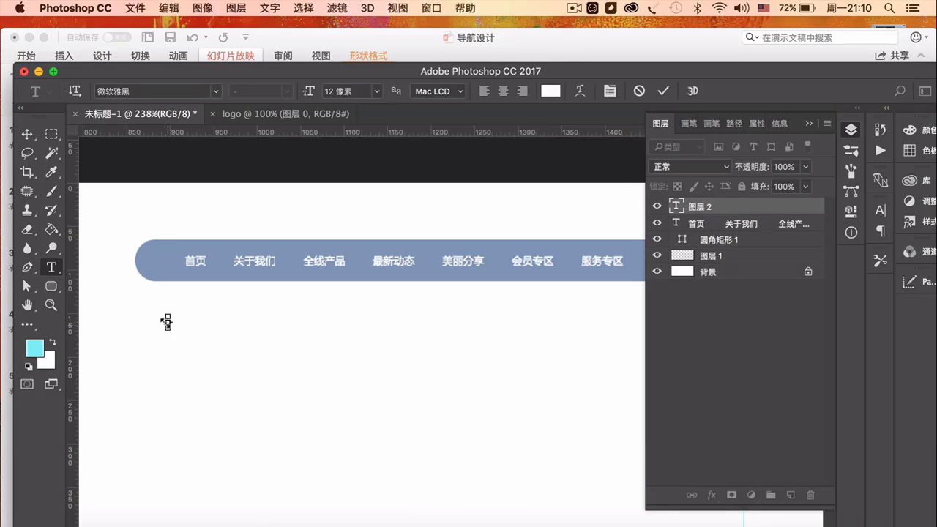
pyautogui.press('super+Return')
# Set the submenu text's colour to 000000 and move it lower, with its left end in line with 首页.
pyautogui.click(550, 91)
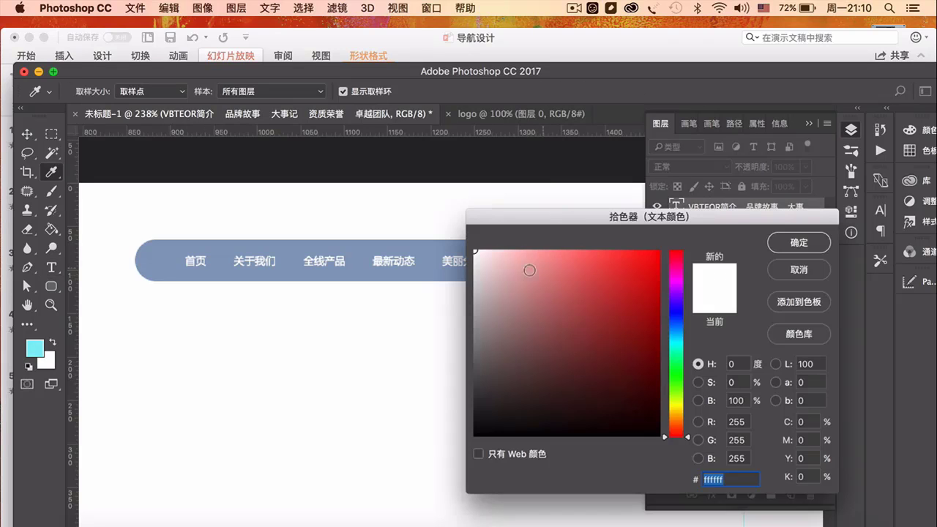
pyautogui.write('000000')
pyautogui.click(798, 242)
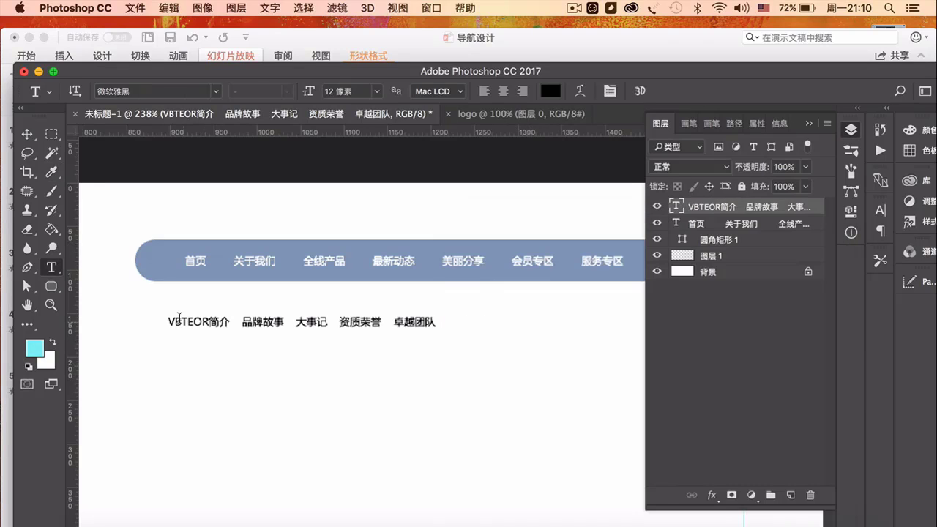
pyautogui.click(27, 134)
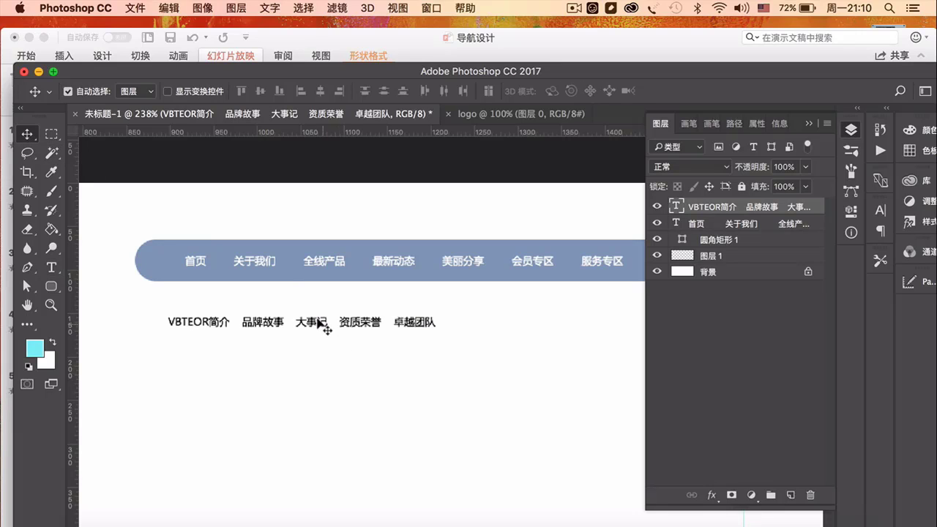
pyautogui.moveTo(322, 325); pyautogui.dragTo(339, 369)
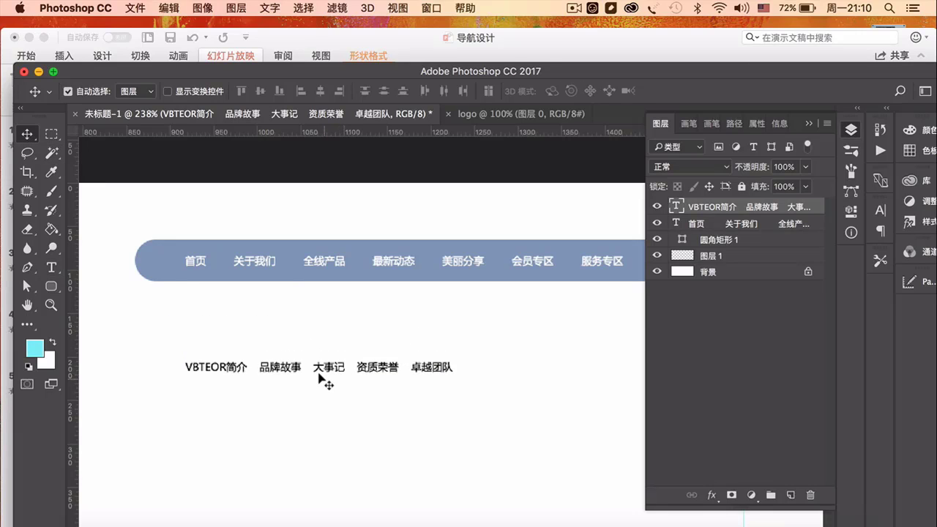
# Draw a rounded rectangle in the space between the navigation bar and the submenu text.
pyautogui.click(52, 287)
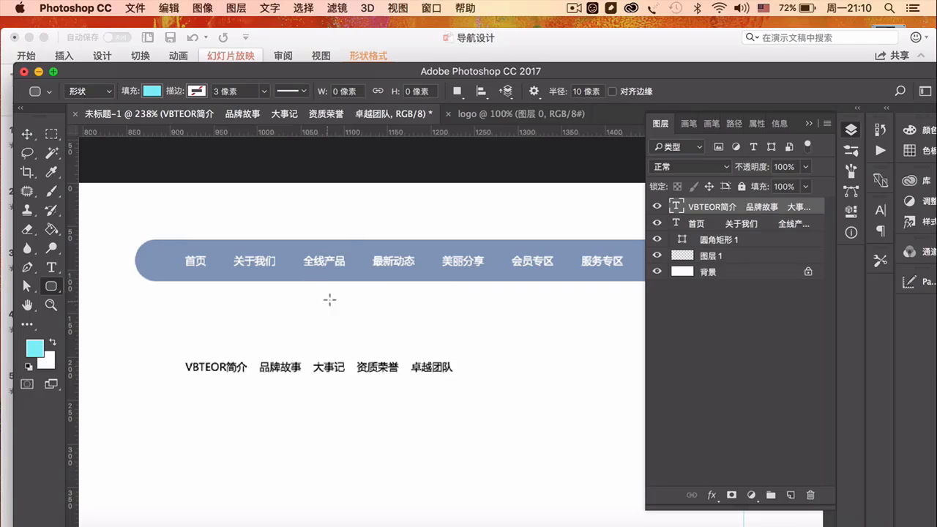
pyautogui.moveTo(330, 299); pyautogui.dragTo(251, 263)
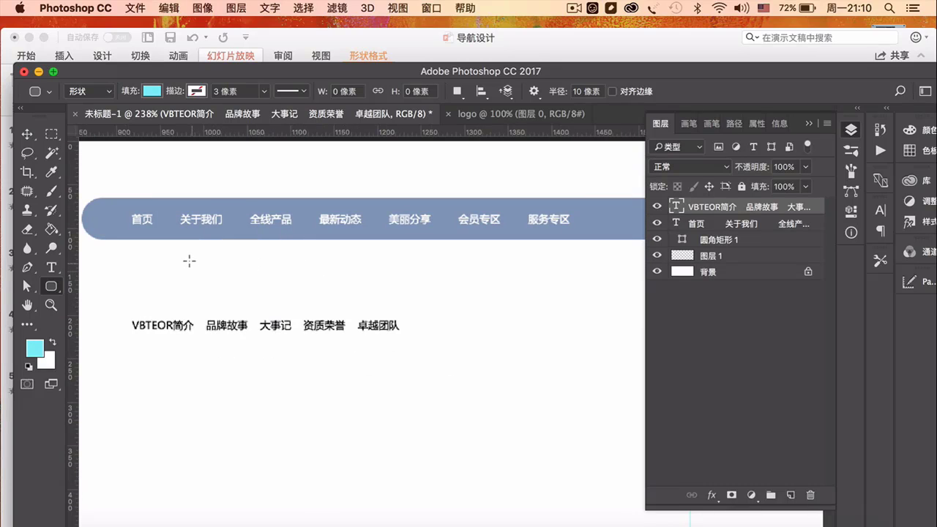